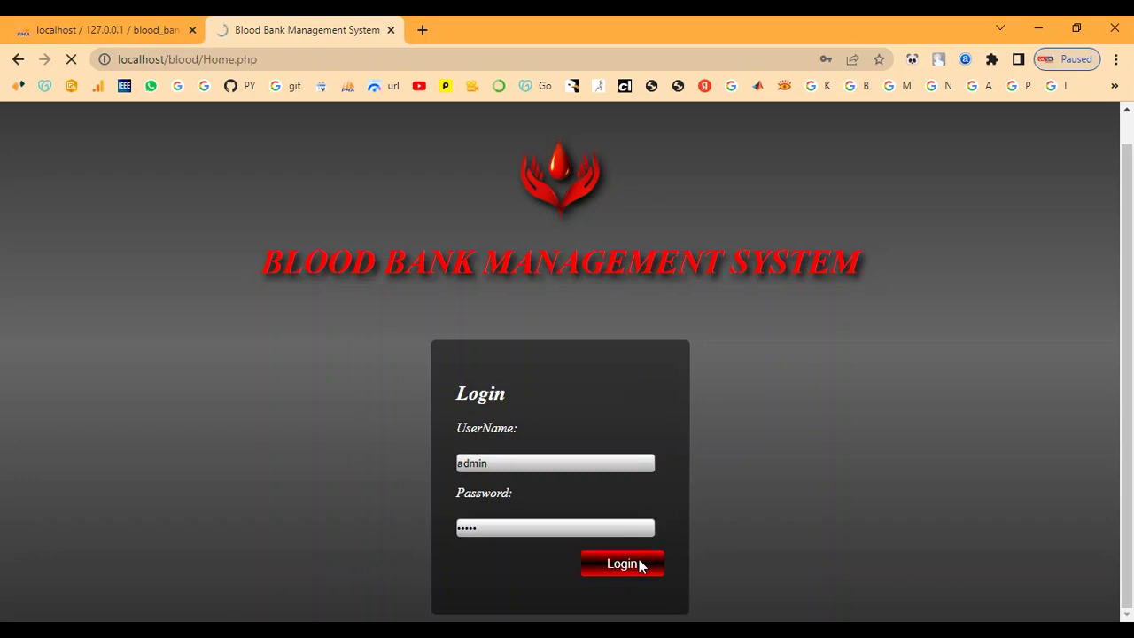
- Highlight the Blood Bank Management System title on the home page
drag(70, 133, 611, 131)
- Highlight the Abstract and Our Goal sections in turn, then go to Add Person
click(611, 131)
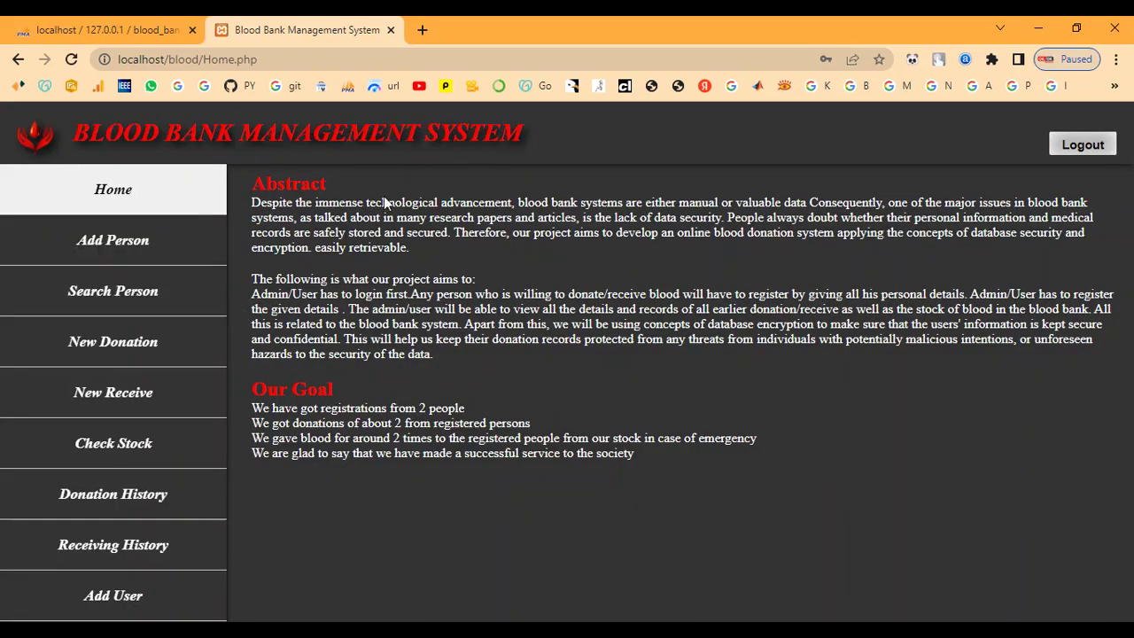
drag(254, 185, 512, 372)
click(512, 372)
drag(257, 384, 678, 475)
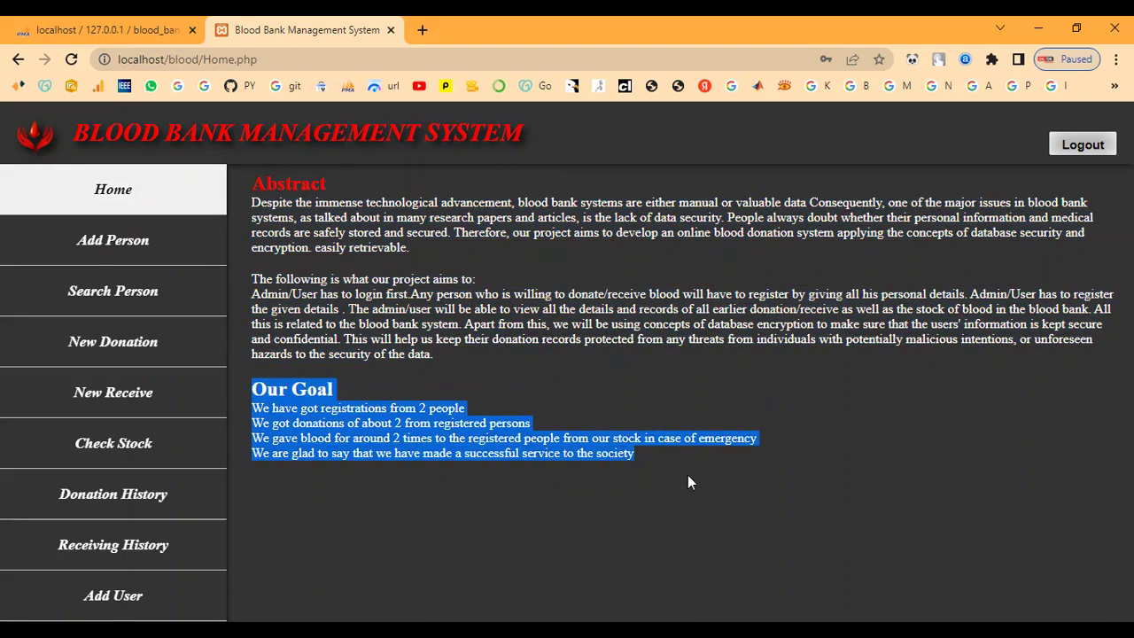
click(688, 476)
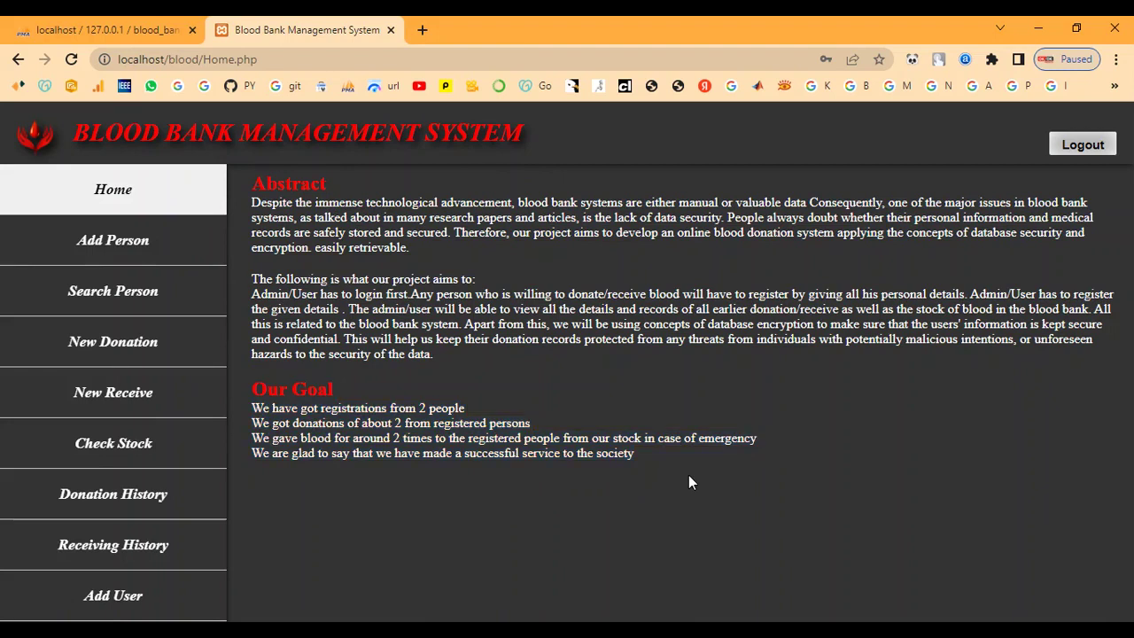
click(129, 252)
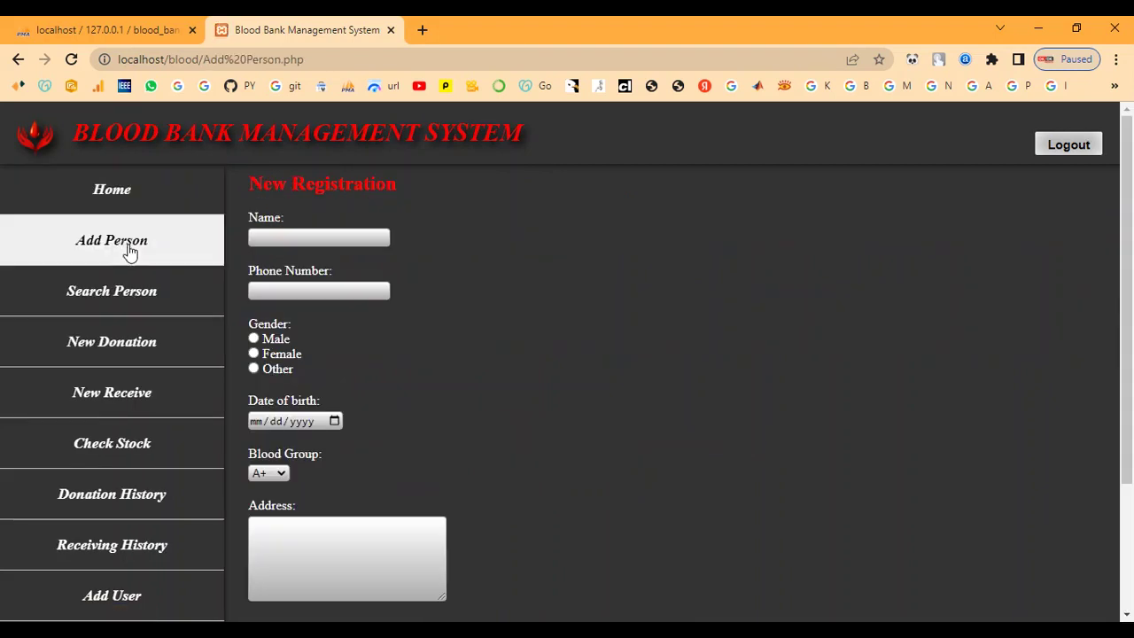
- Enter the person's name and phone number, and set the gender to Female
click(270, 235)
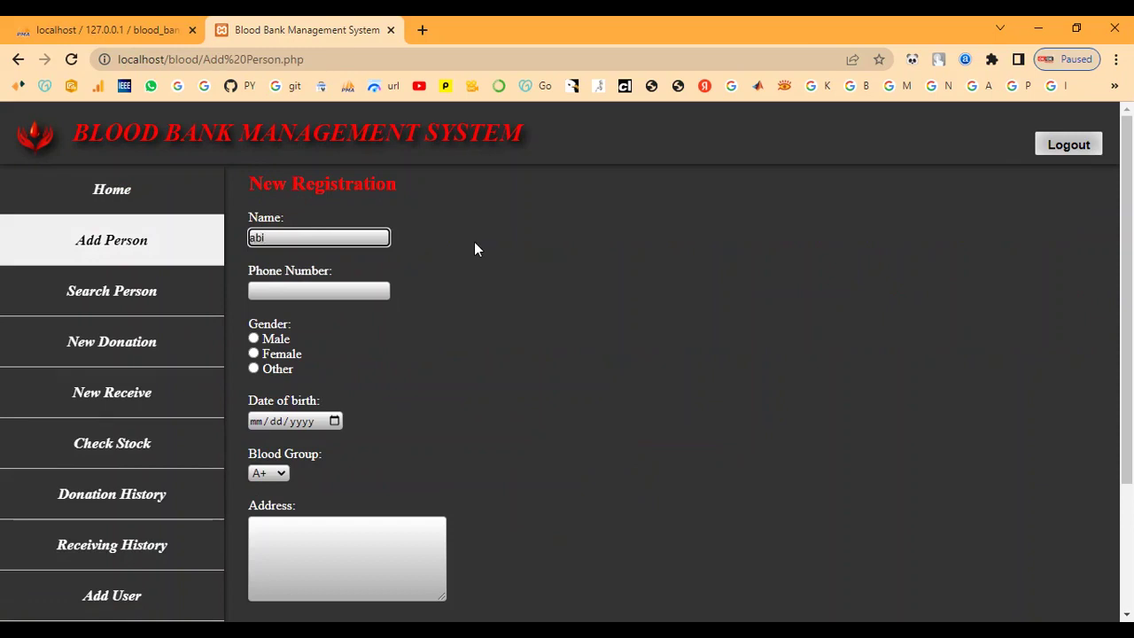
key(Tab)
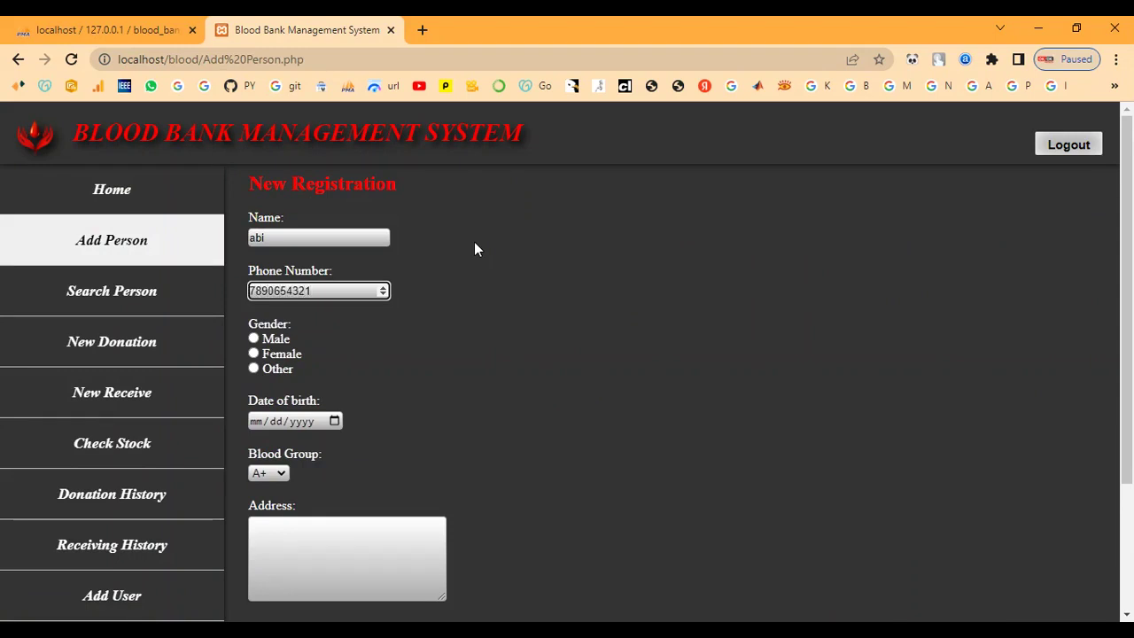
click(253, 353)
- Set the date of birth to 23 January 2001 using the calendar
click(334, 421)
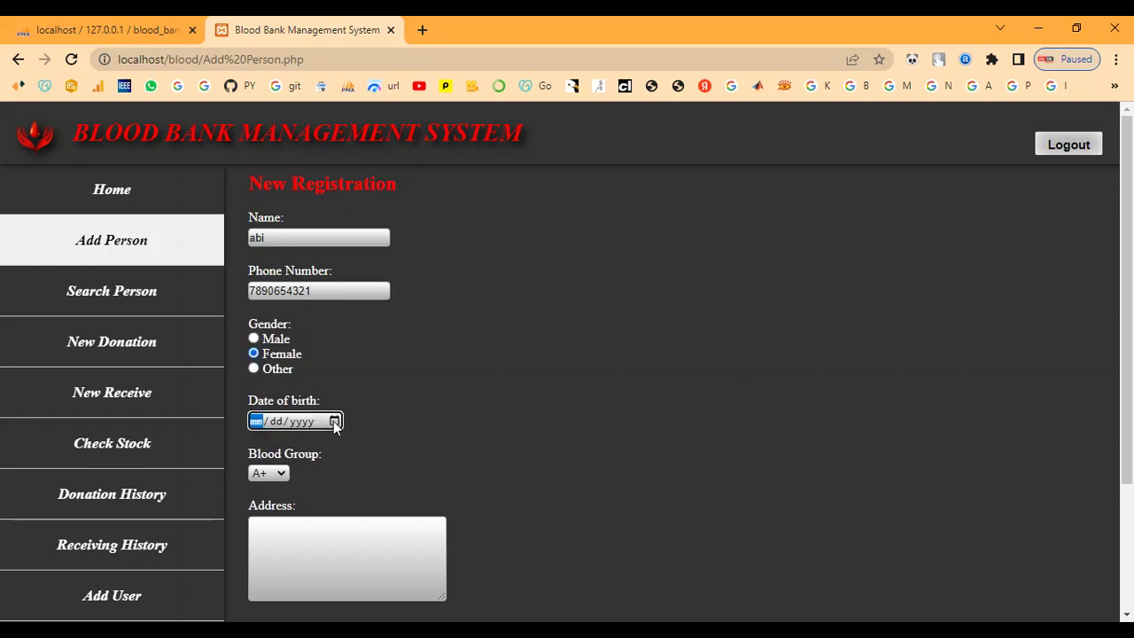
click(320, 195)
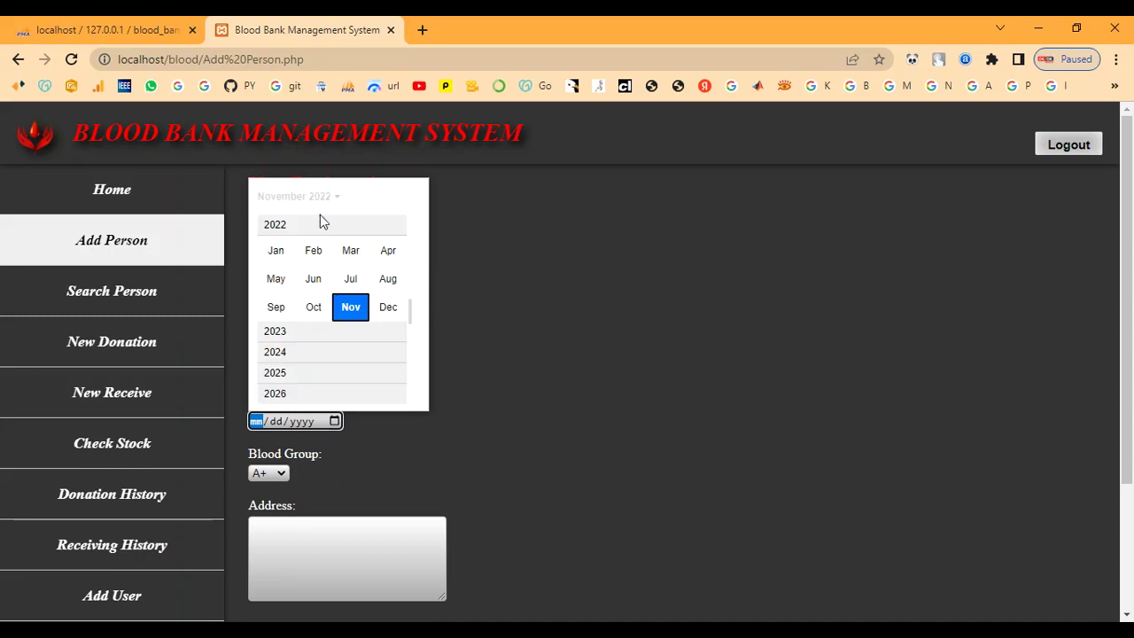
scroll(321, 261, up, 3)
scroll(322, 265, up, 5)
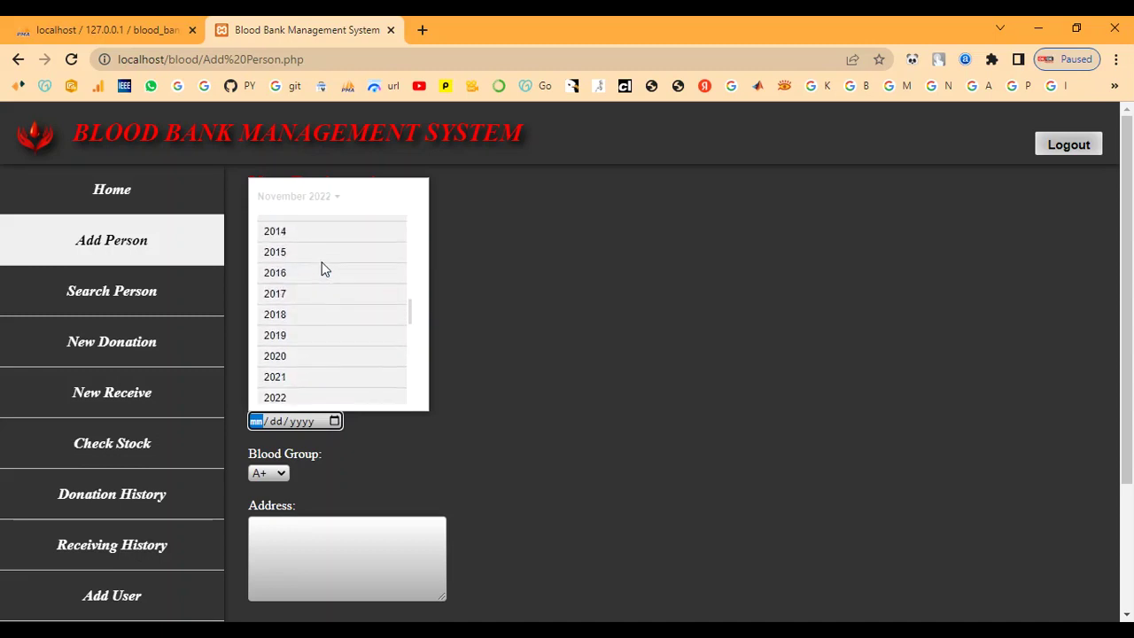
scroll(317, 259, up, 3)
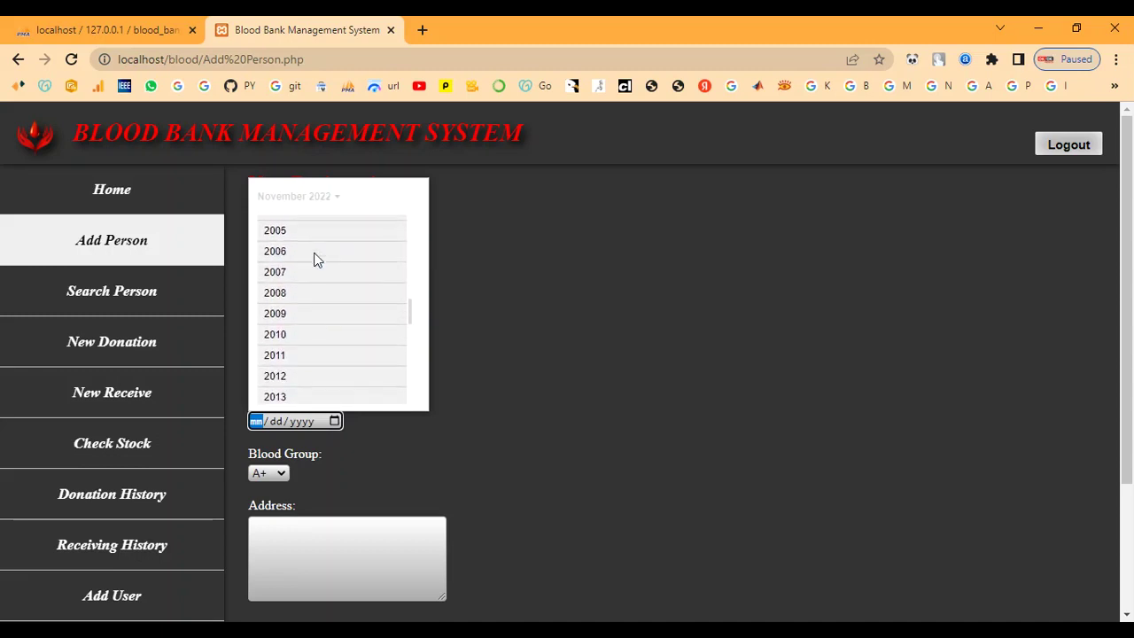
scroll(317, 260, up, 1)
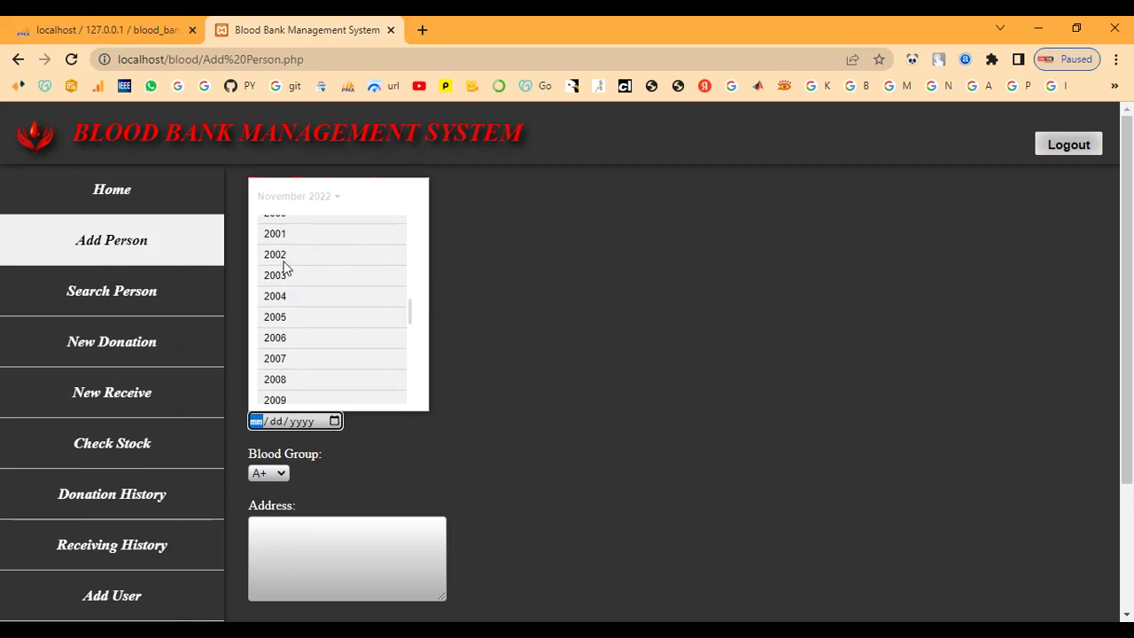
click(284, 236)
click(278, 250)
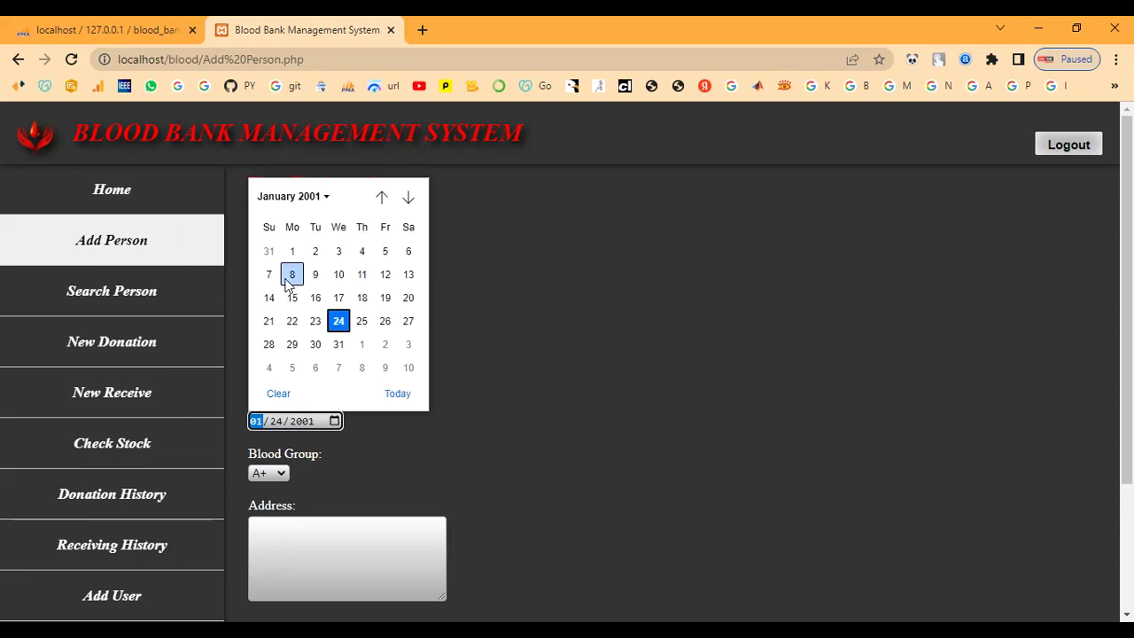
click(310, 323)
scroll(296, 365, down, 2)
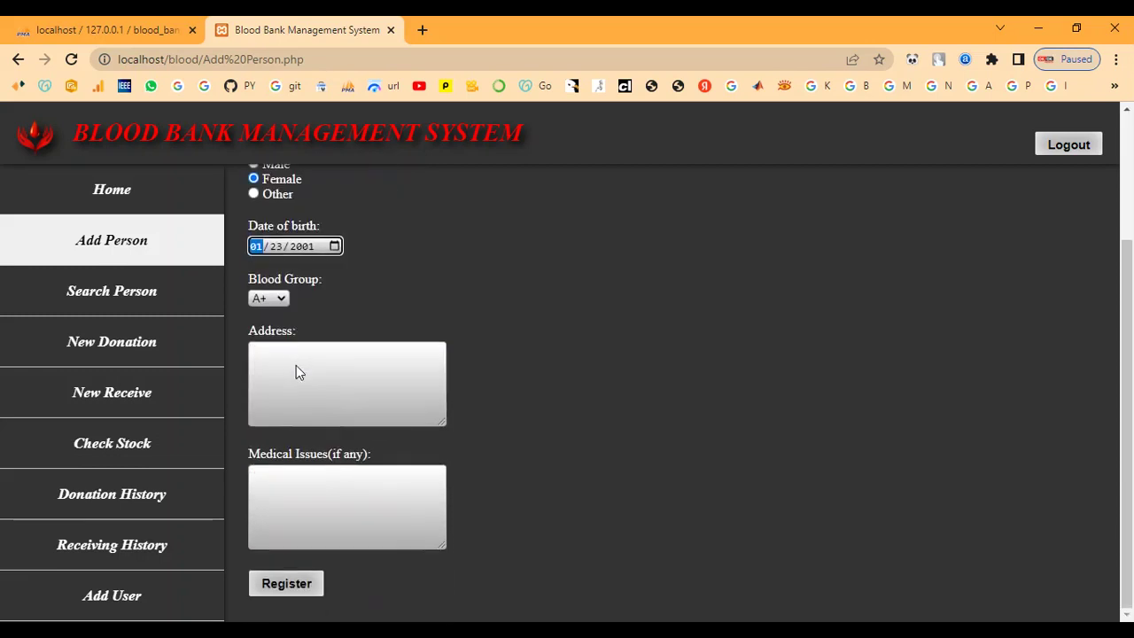
- Choose blood group B-, fill in the address, and submit the registration
click(277, 300)
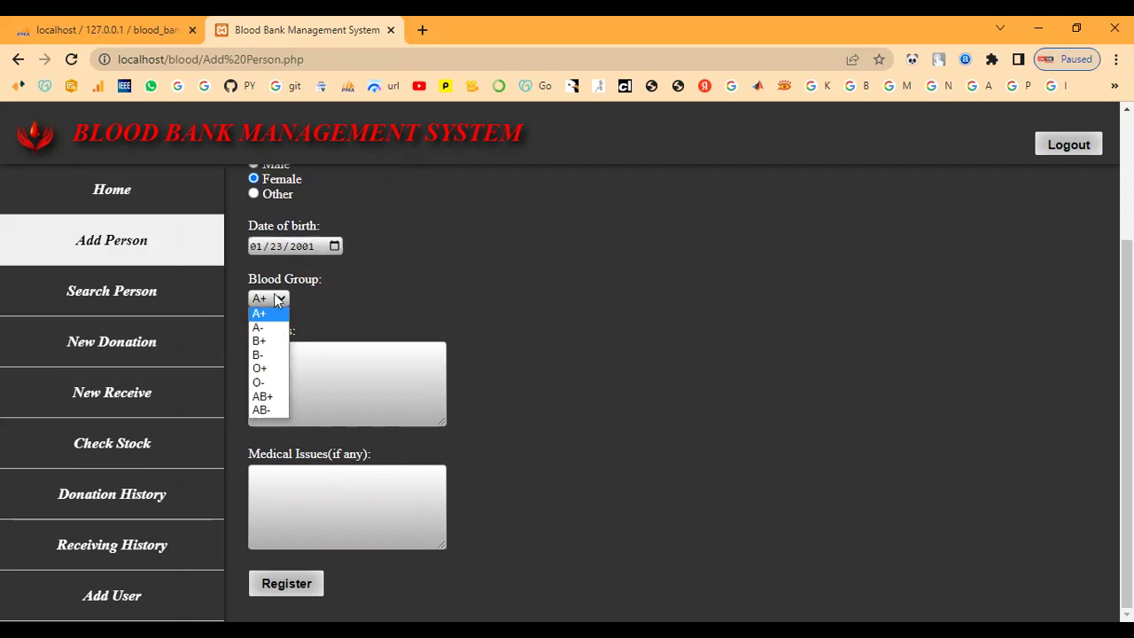
click(270, 343)
click(270, 353)
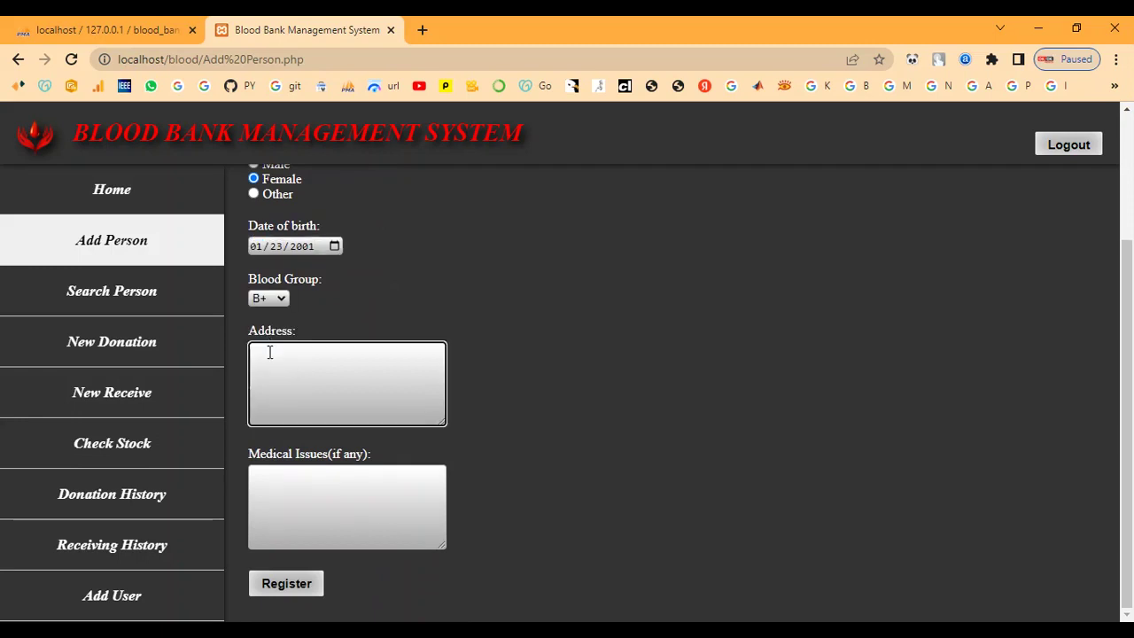
click(263, 301)
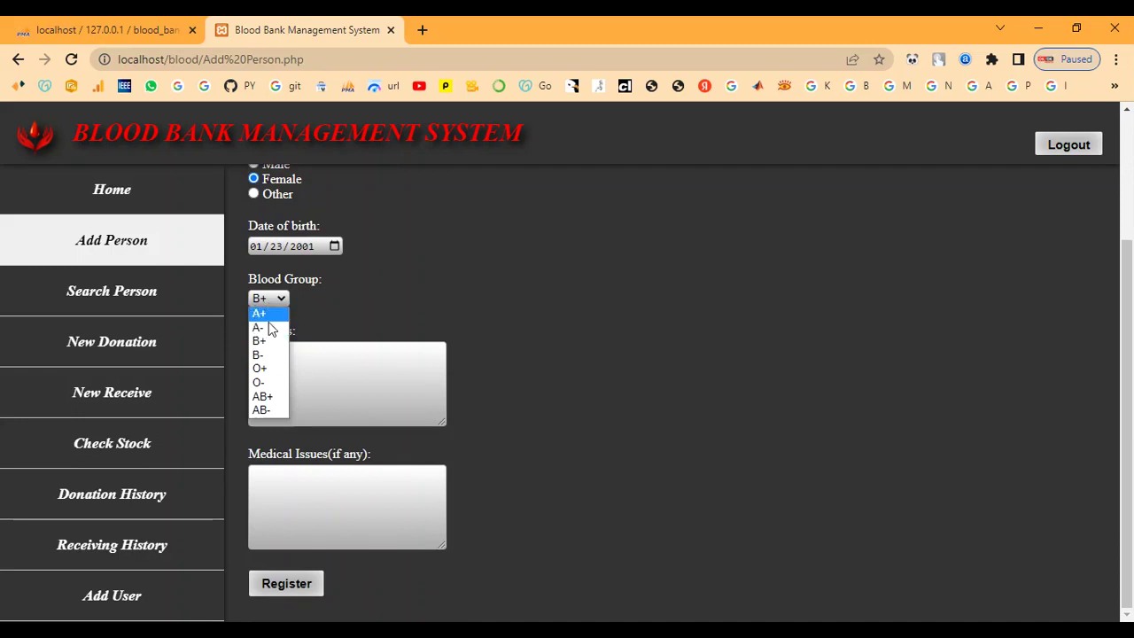
click(264, 359)
click(278, 364)
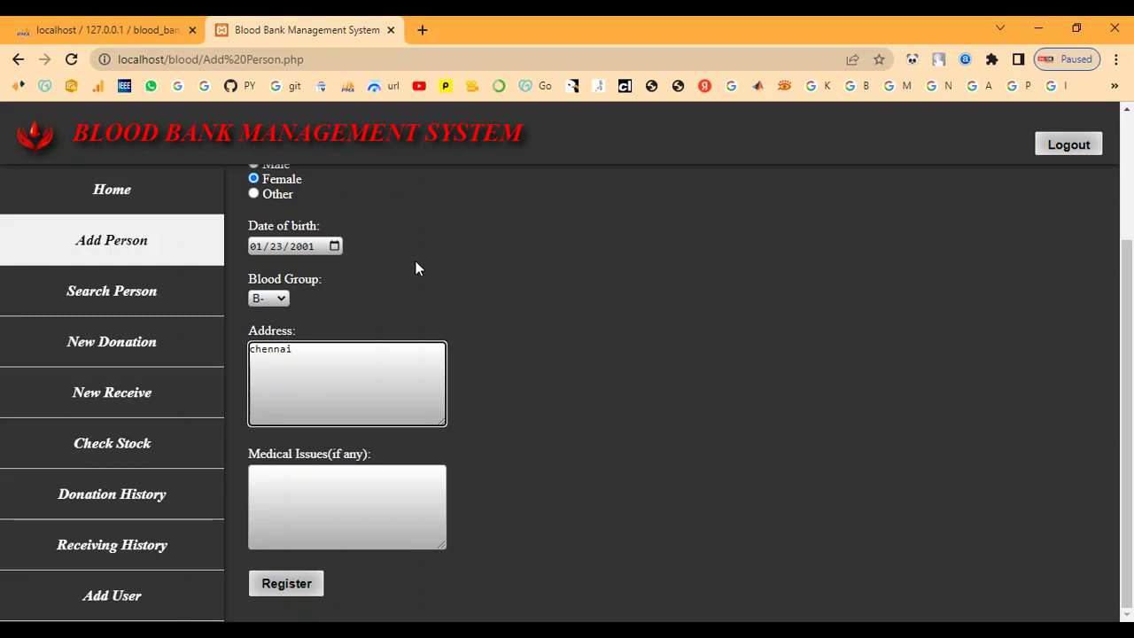
click(357, 508)
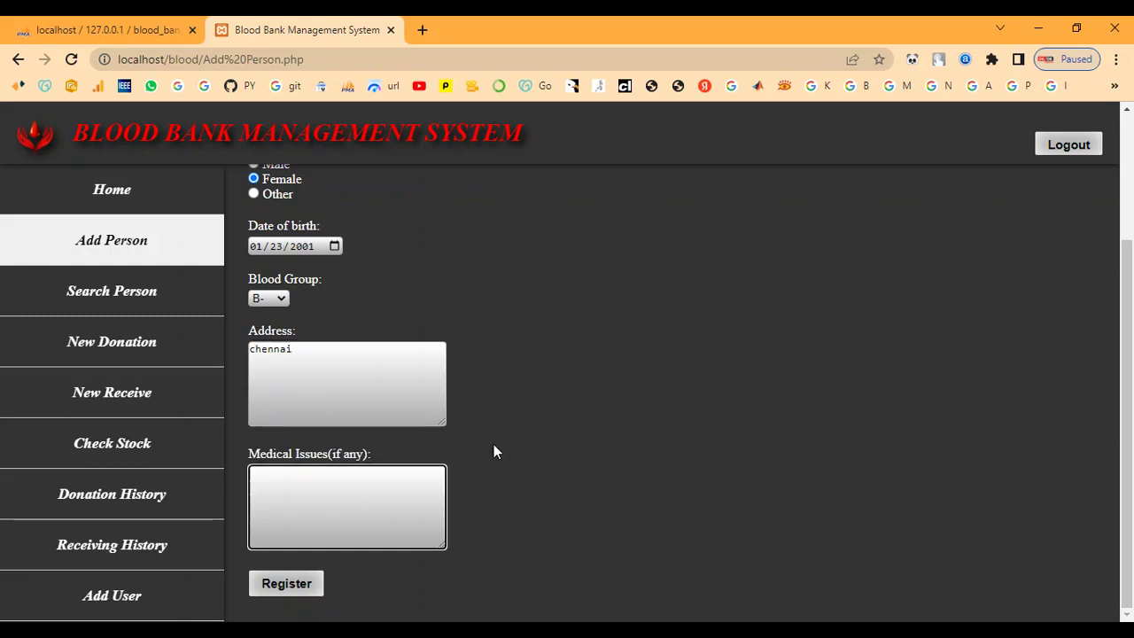
click(290, 593)
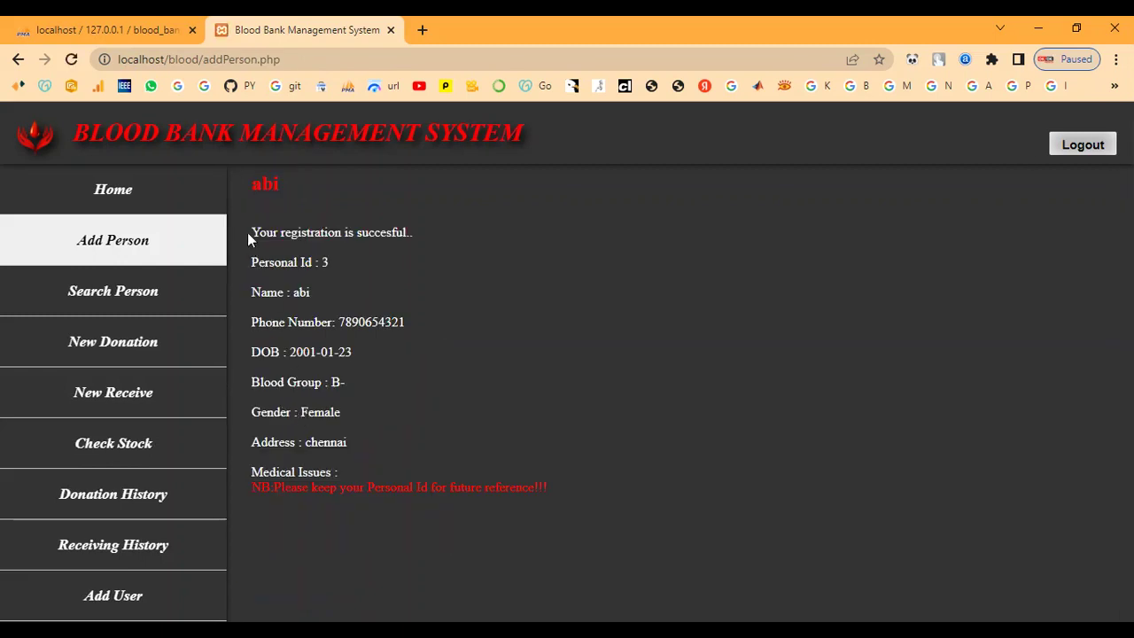
- Highlight the success message, Personal Id note and assigned ID, then open Search Person's ID field
drag(250, 233, 451, 236)
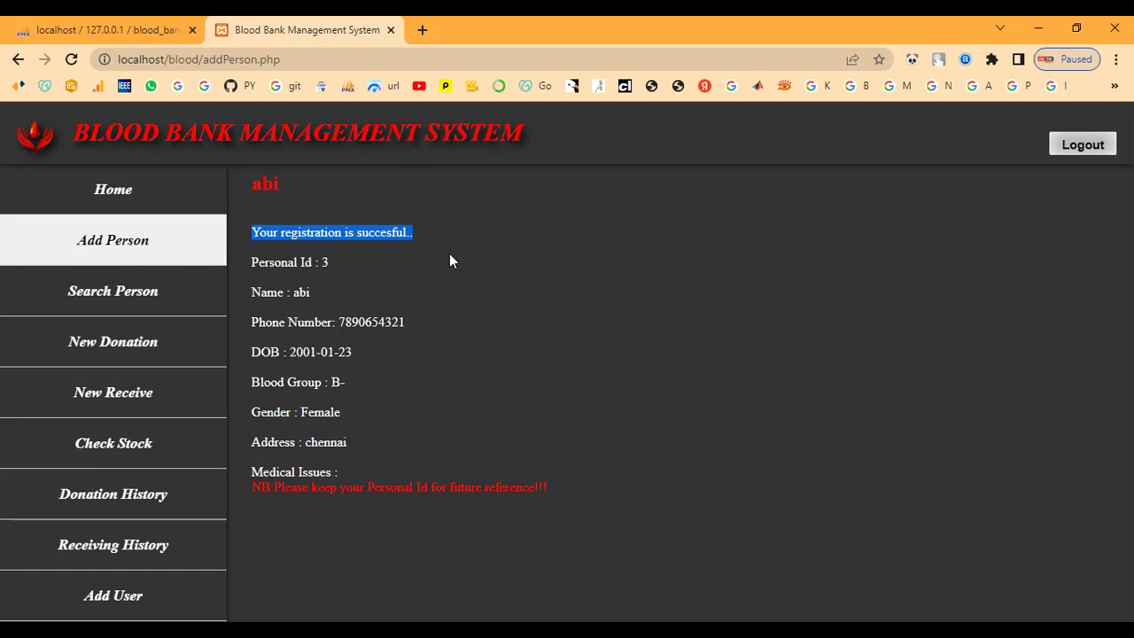
click(403, 390)
drag(251, 487, 565, 485)
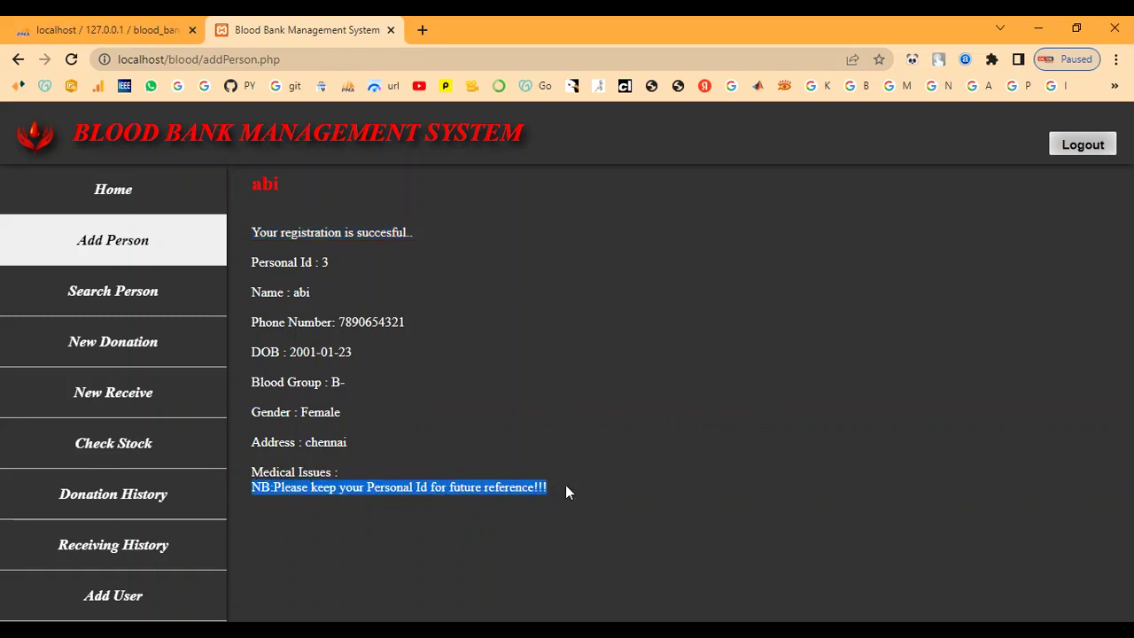
click(565, 485)
drag(252, 262, 346, 271)
click(351, 263)
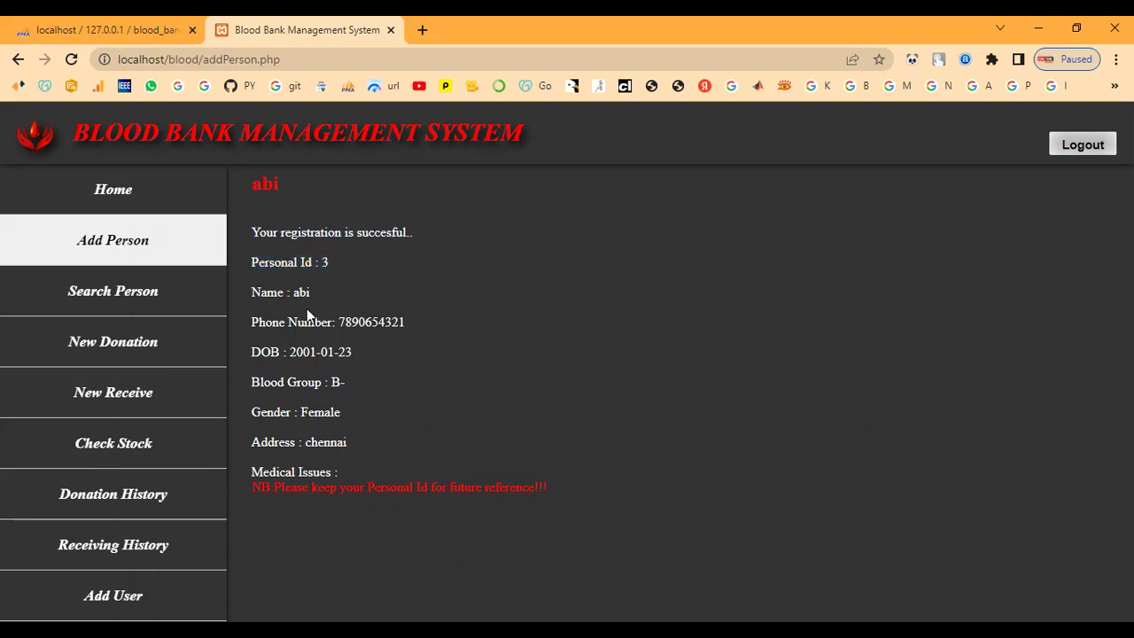
click(109, 296)
click(304, 240)
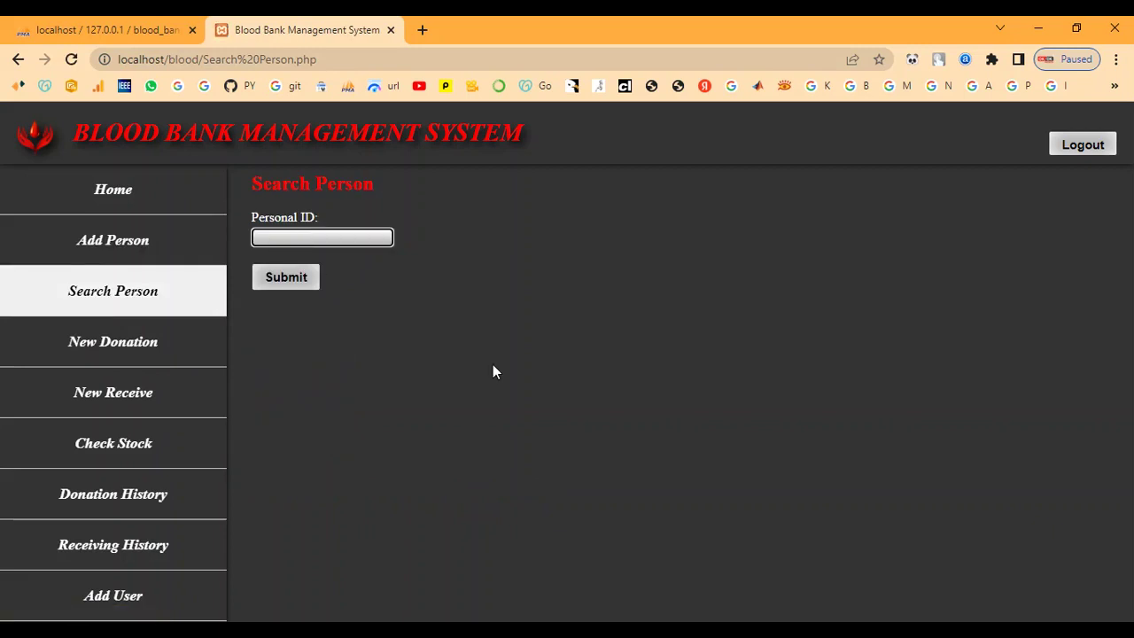
- Look up personal ID 3 and highlight its name, blood group and address lines
click(289, 276)
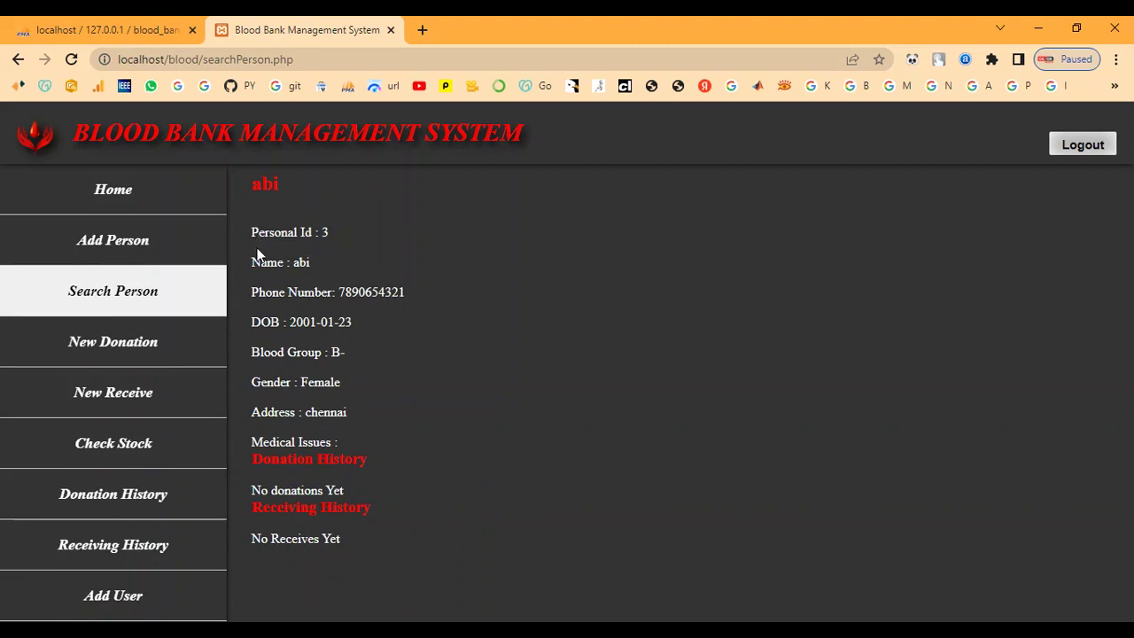
drag(252, 262, 382, 263)
click(488, 366)
drag(251, 352, 407, 353)
click(354, 387)
drag(258, 412, 385, 410)
click(295, 469)
- Highlight the empty Donation History and Receiving History headings, then go to New Donation
drag(258, 456, 415, 453)
click(415, 453)
drag(259, 508, 436, 517)
click(436, 516)
click(104, 356)
- Submit a blood donation for personal ID 3 and highlight the success message
click(301, 237)
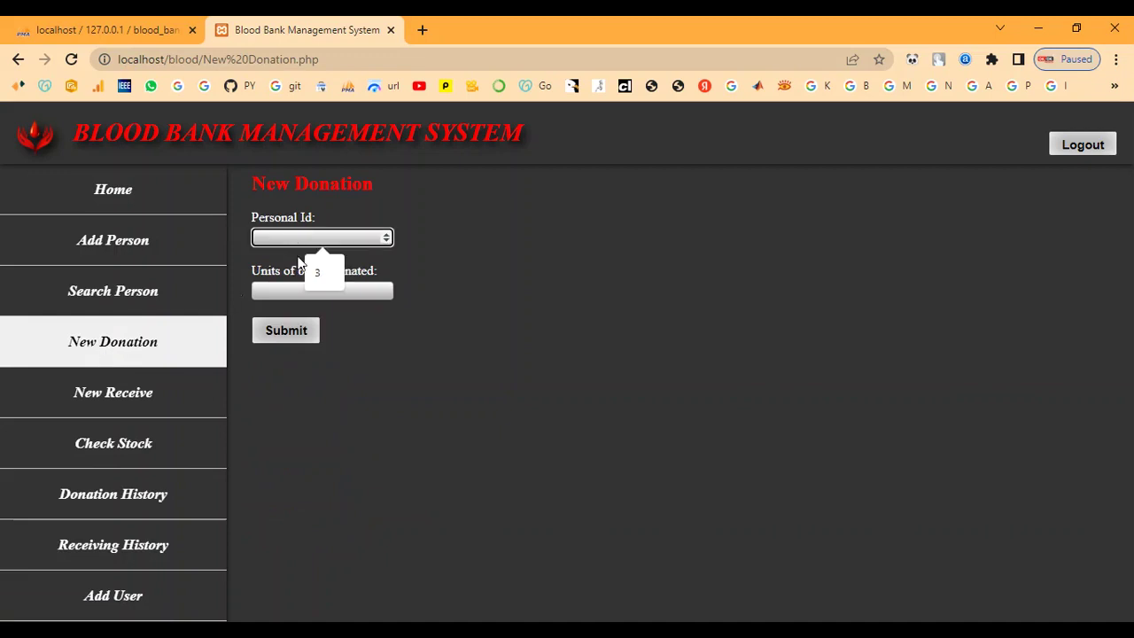
click(318, 270)
click(294, 292)
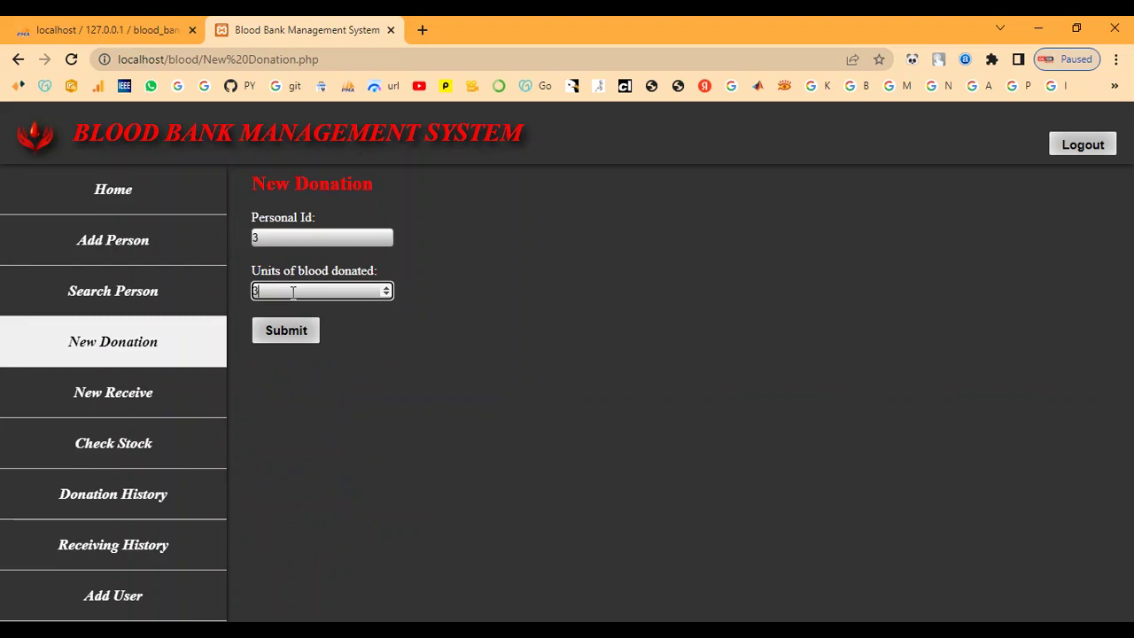
click(285, 330)
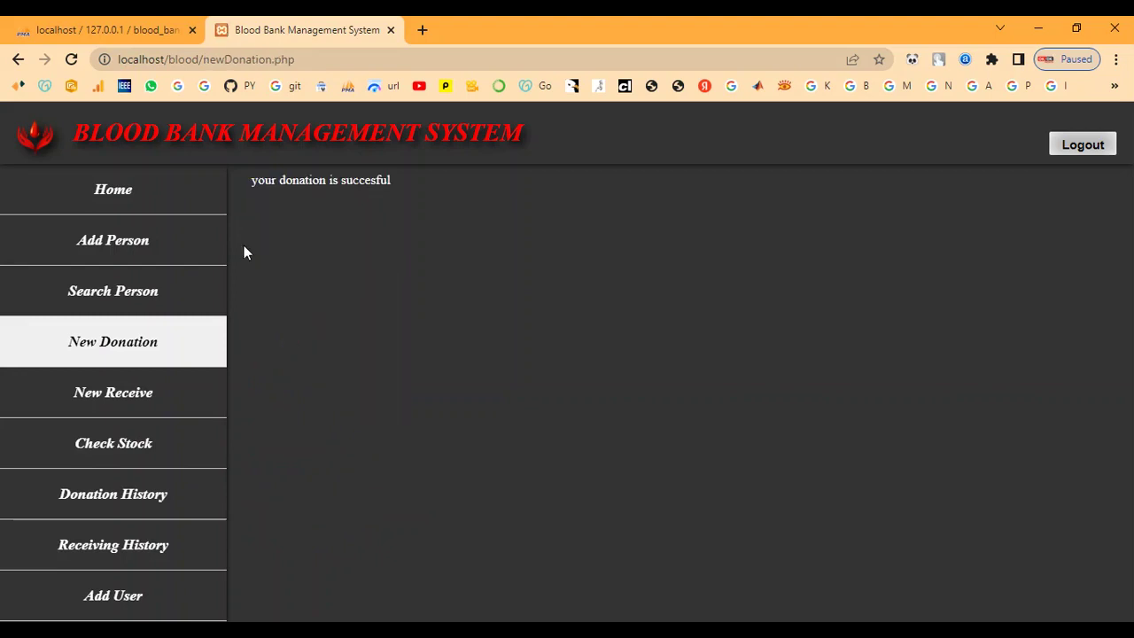
drag(249, 181, 426, 237)
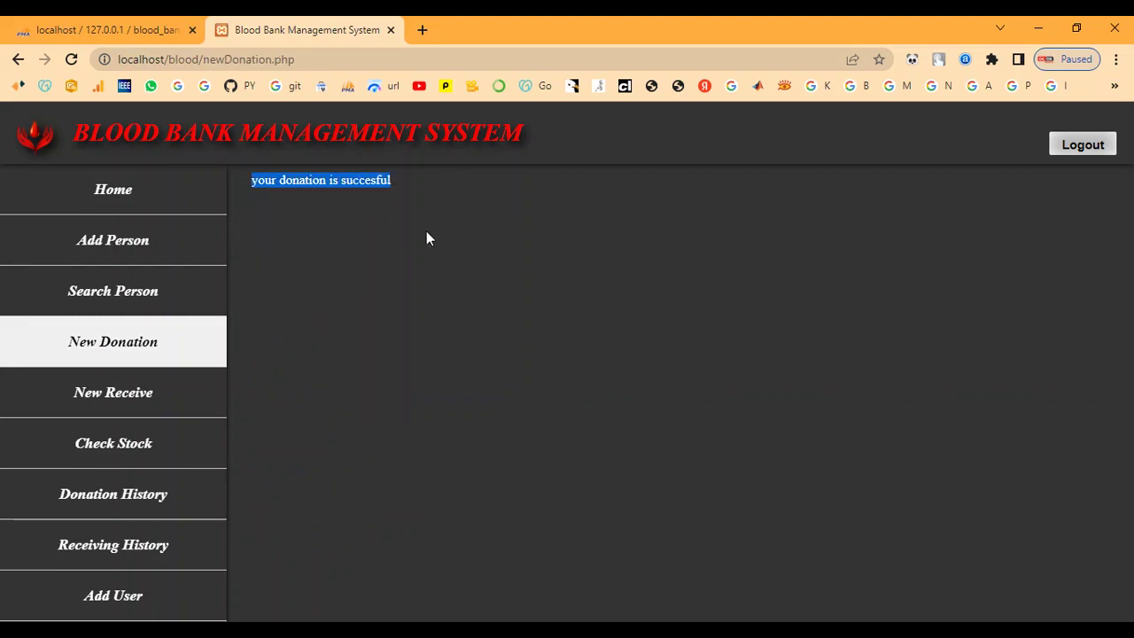
click(410, 285)
click(25, 303)
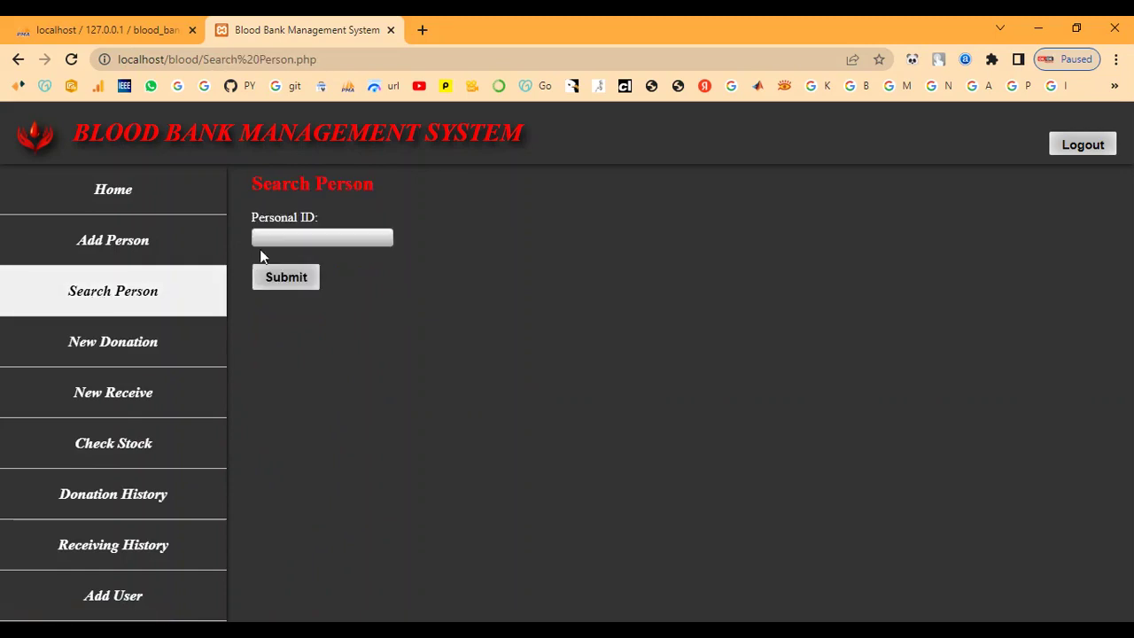
click(290, 236)
click(321, 273)
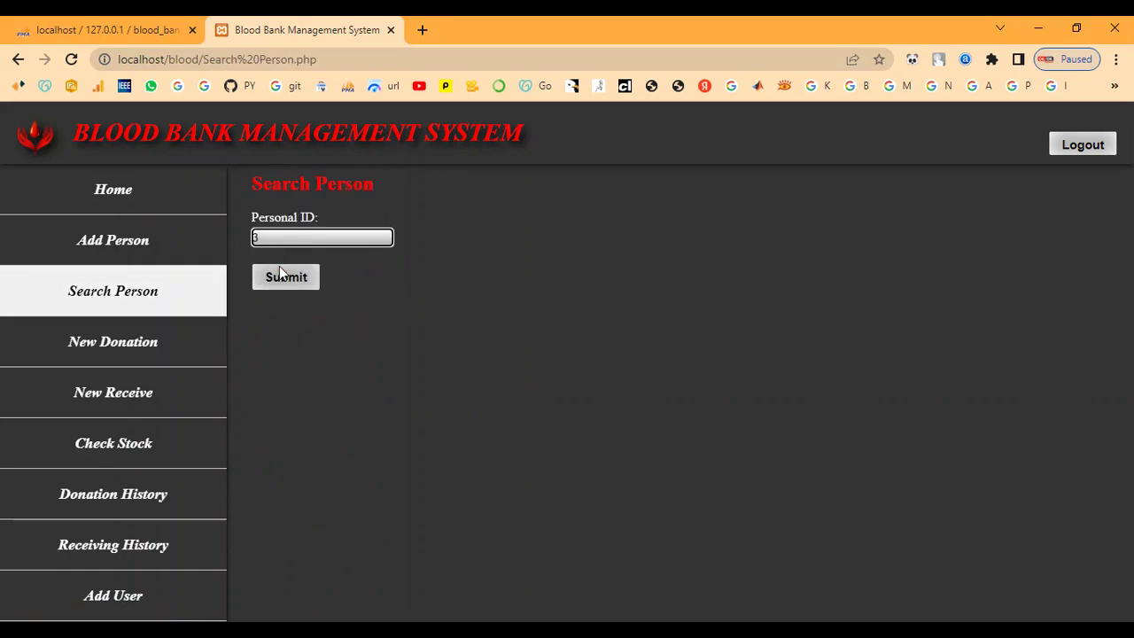
click(282, 277)
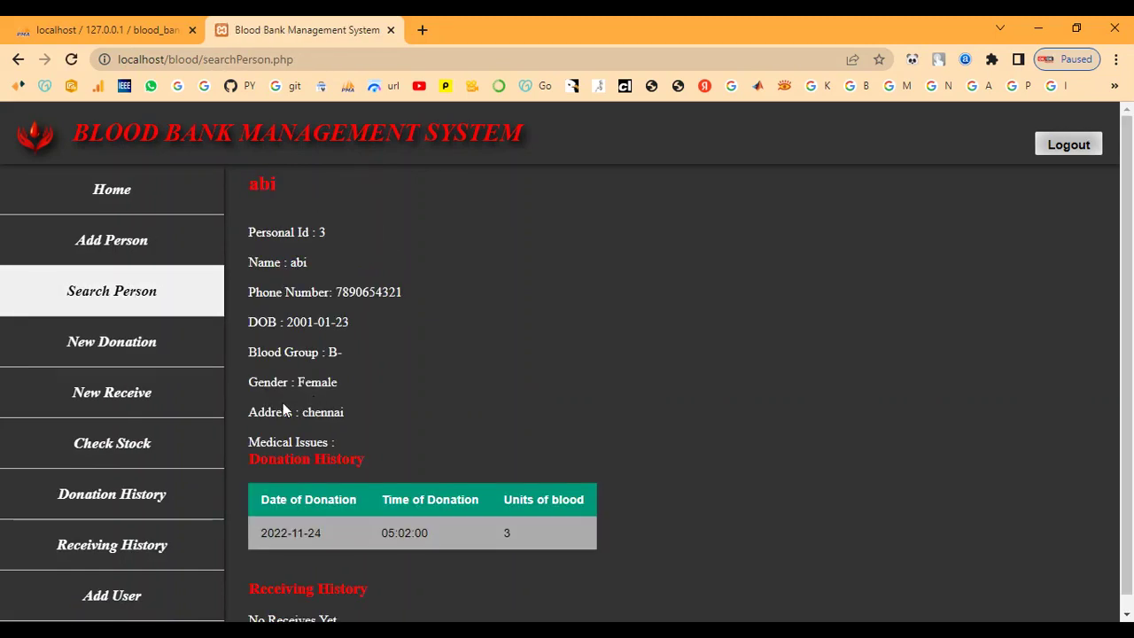
scroll(261, 442, down, 1)
drag(254, 460, 420, 447)
click(421, 443)
drag(260, 485, 495, 519)
click(555, 520)
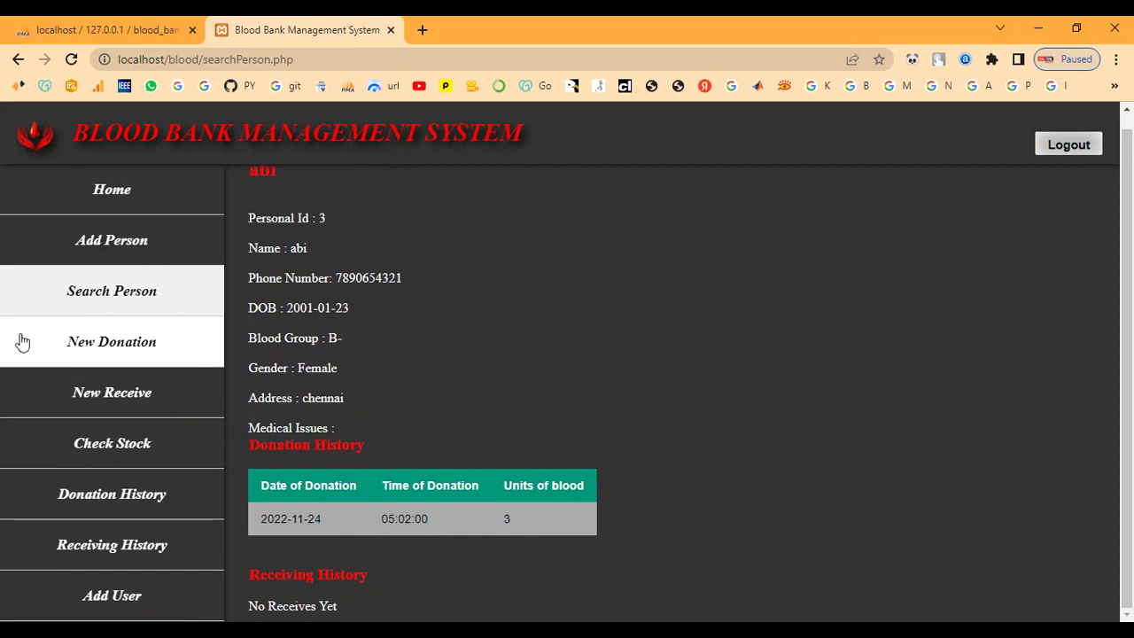
click(123, 392)
- Record that person 3 received 2 units at 'hospital' and highlight the success message
click(295, 239)
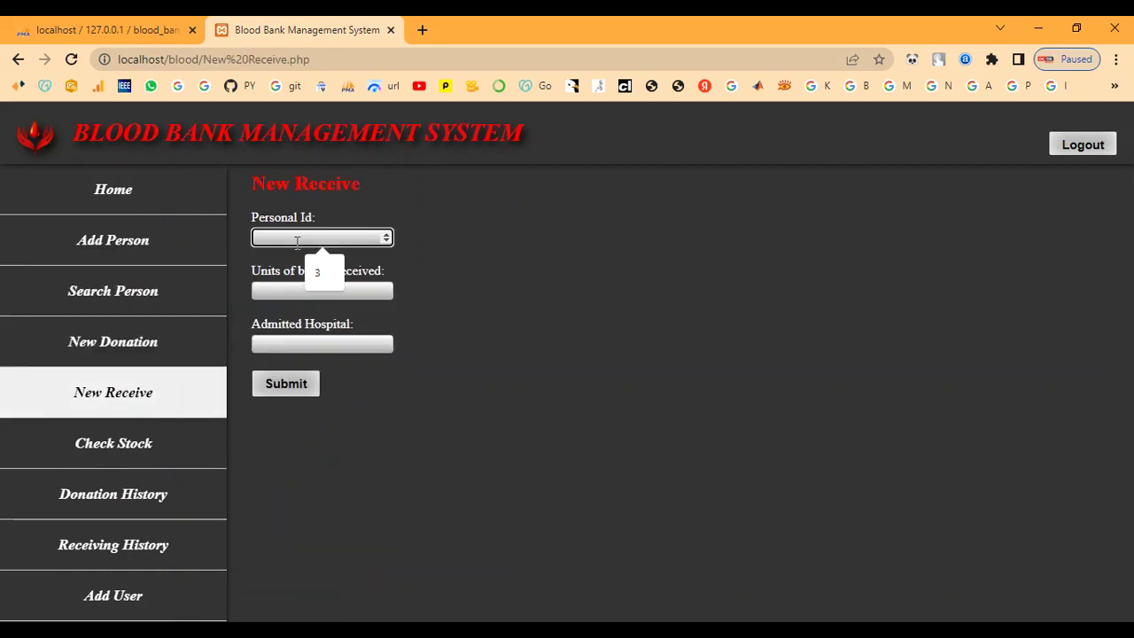
click(321, 272)
click(290, 295)
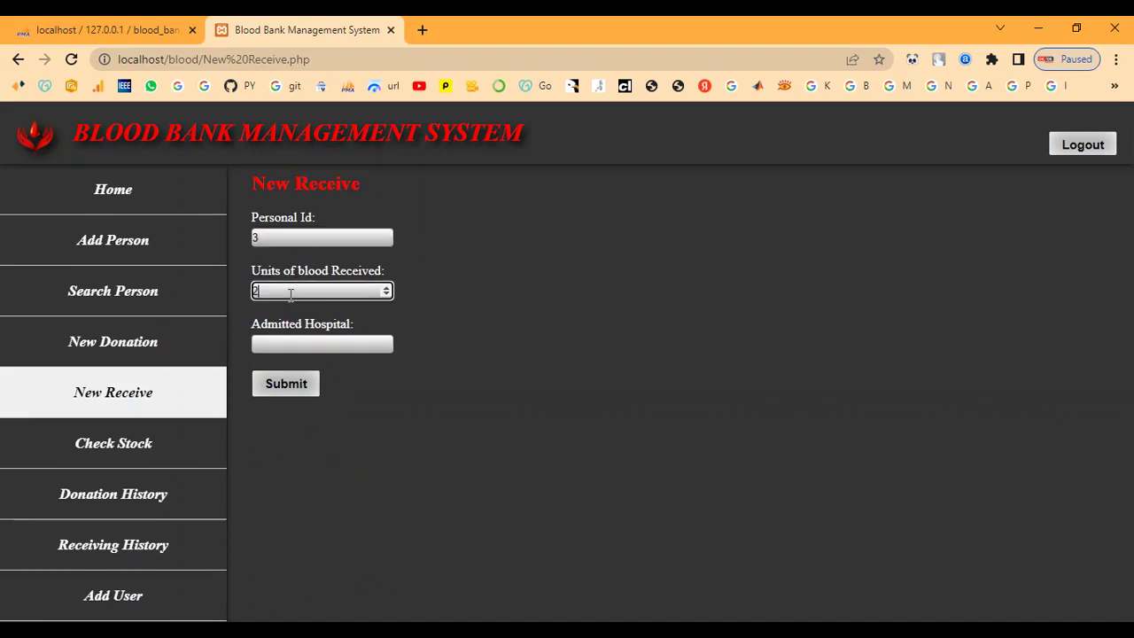
click(293, 343)
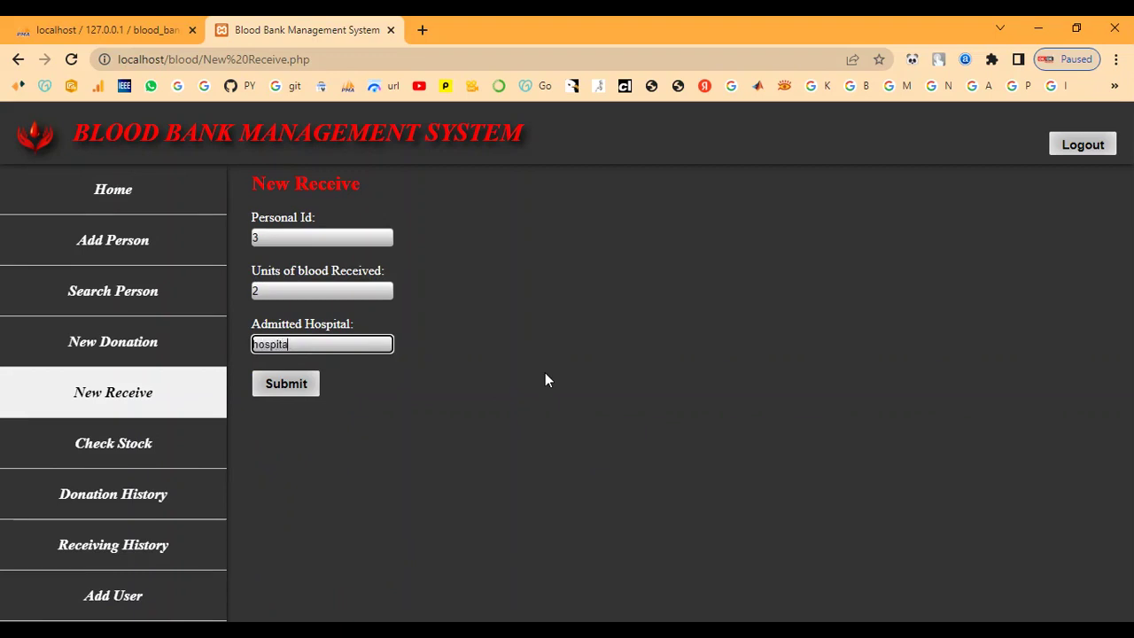
click(286, 384)
drag(252, 180, 440, 184)
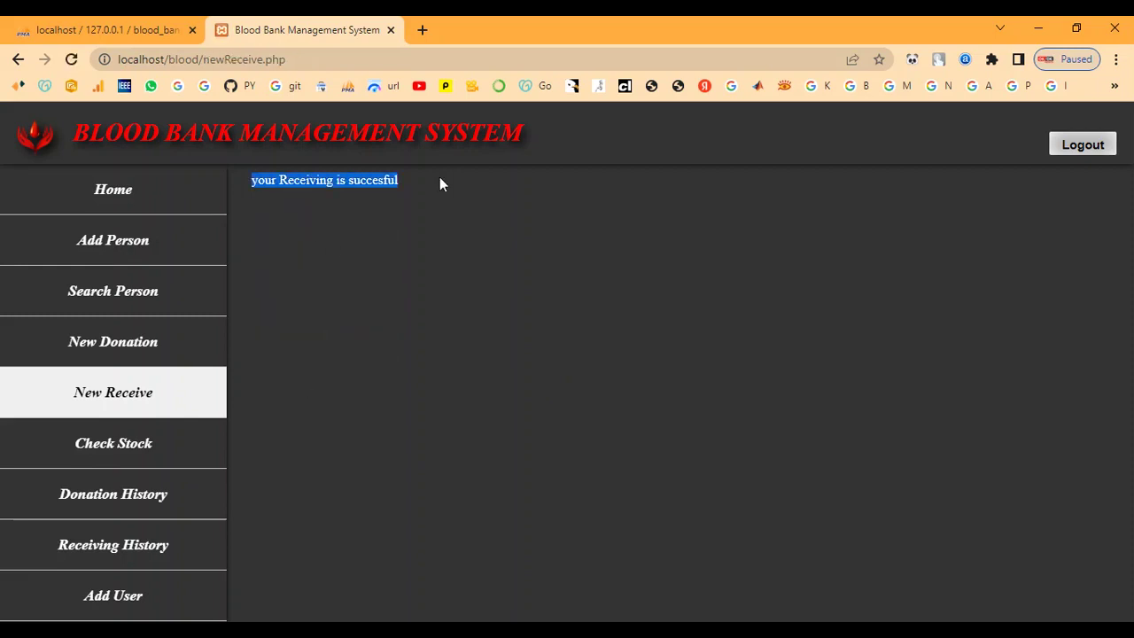
click(415, 252)
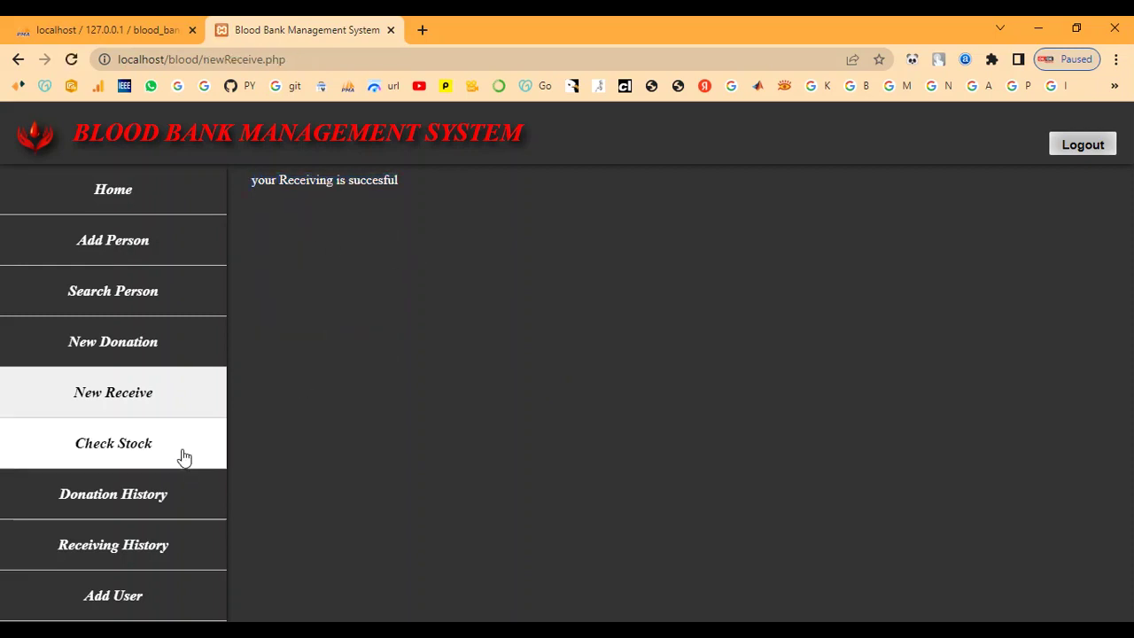
- Search personal ID 3 and highlight the new 2-unit hospital row in Receiving History
click(78, 297)
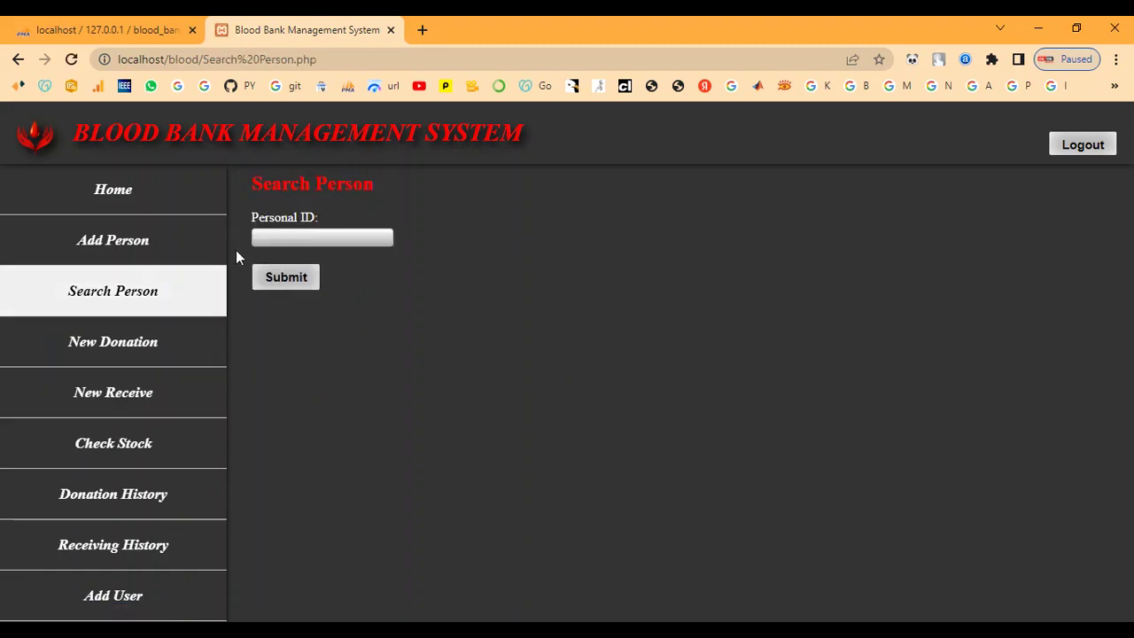
click(286, 239)
click(322, 273)
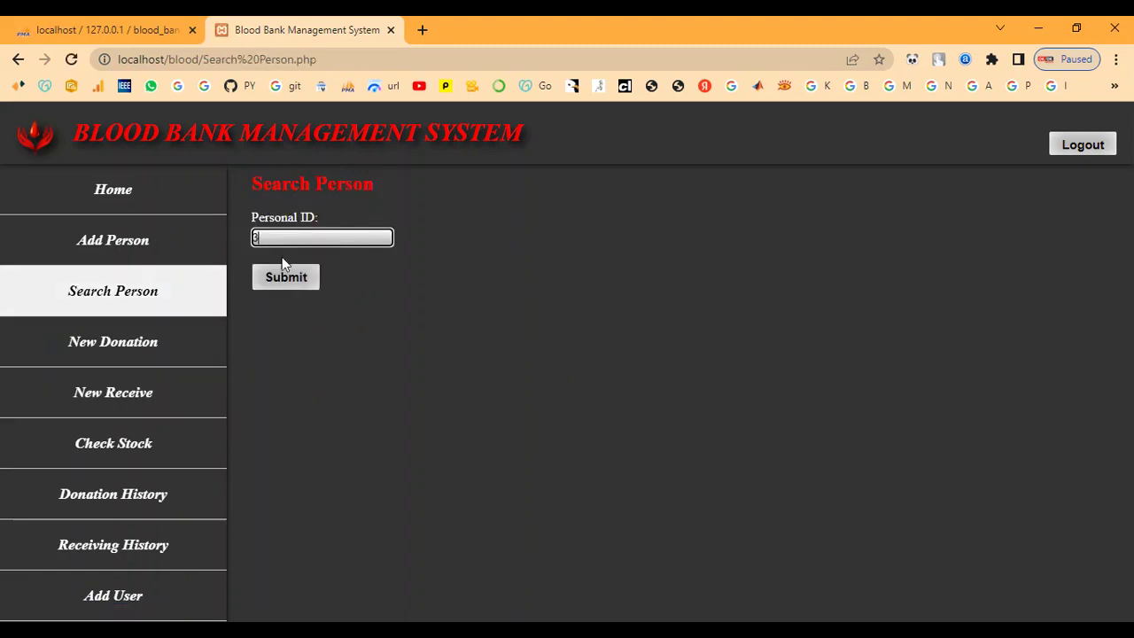
click(279, 276)
scroll(281, 290, down, 1)
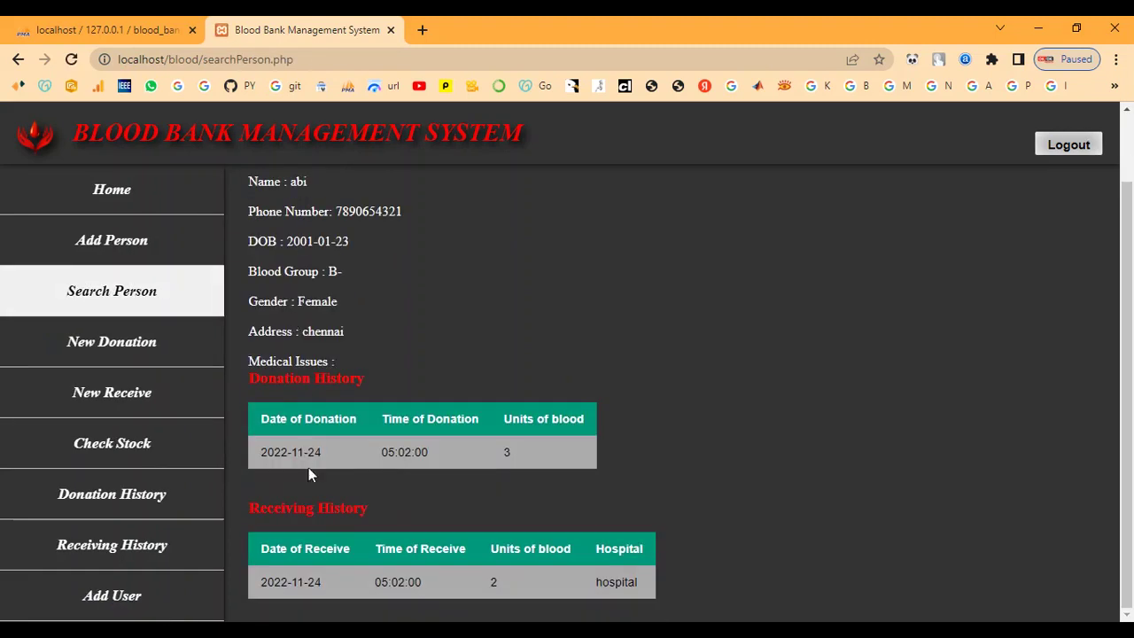
drag(259, 501, 375, 505)
click(375, 505)
drag(258, 582, 656, 584)
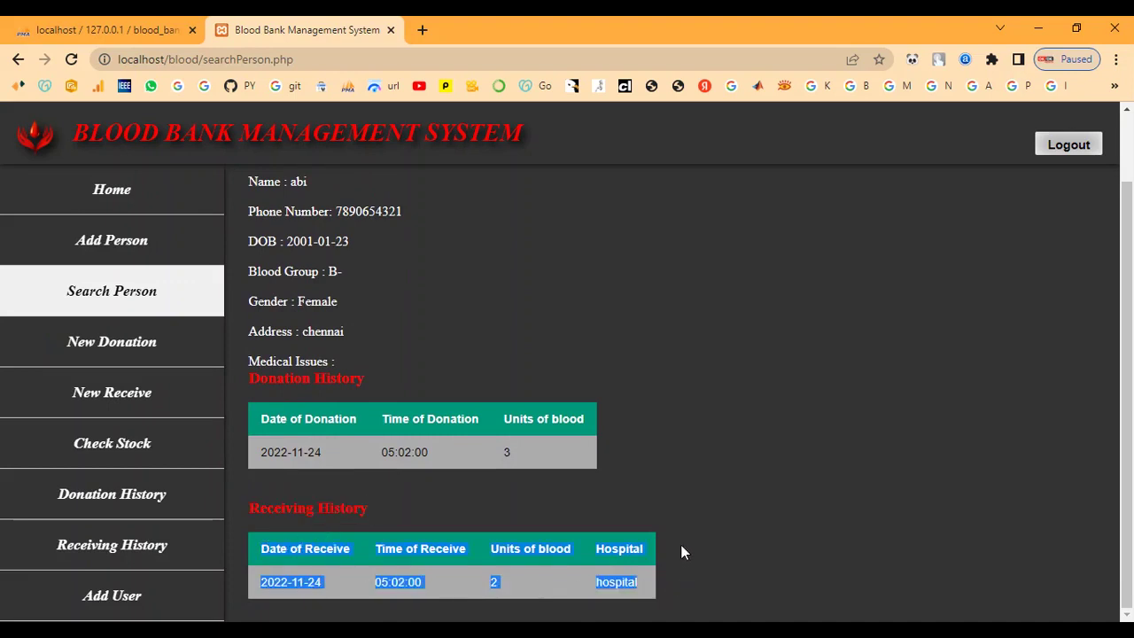
click(463, 497)
scroll(461, 497, up, 1)
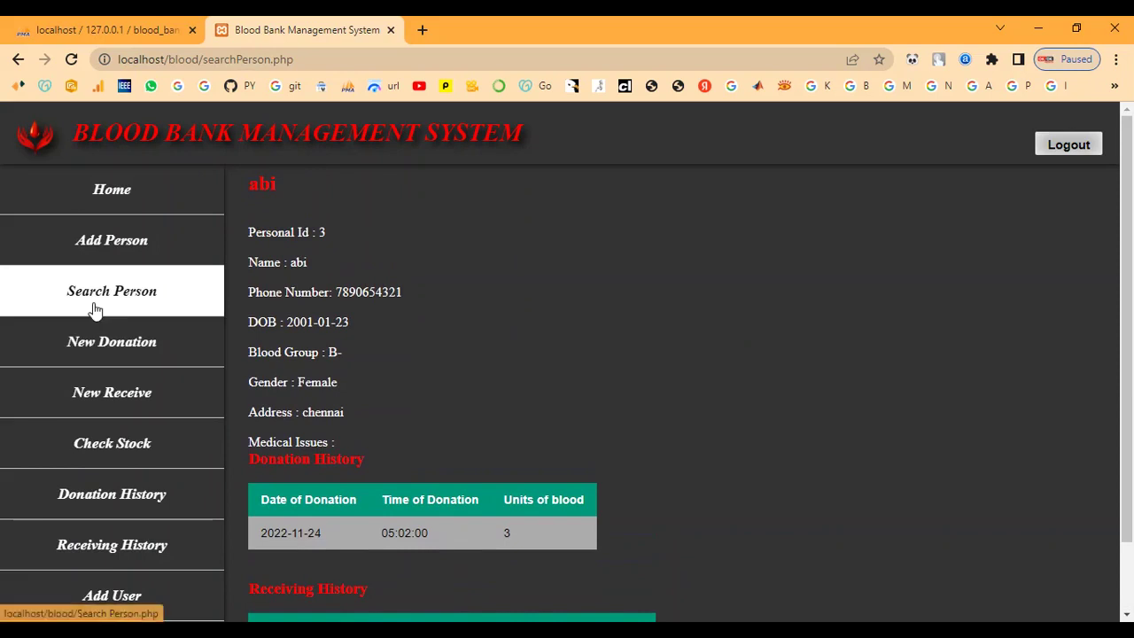
- View the blood stock table and highlight the A+, A- and B- rows
click(80, 443)
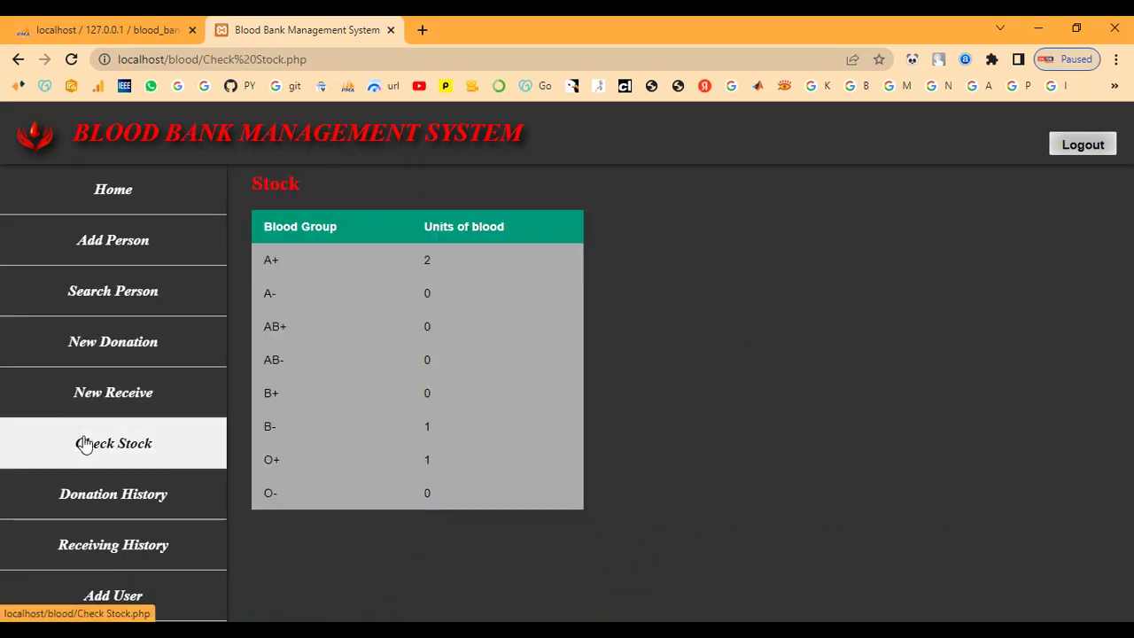
drag(260, 257, 445, 279)
click(497, 365)
drag(263, 434, 391, 426)
click(491, 416)
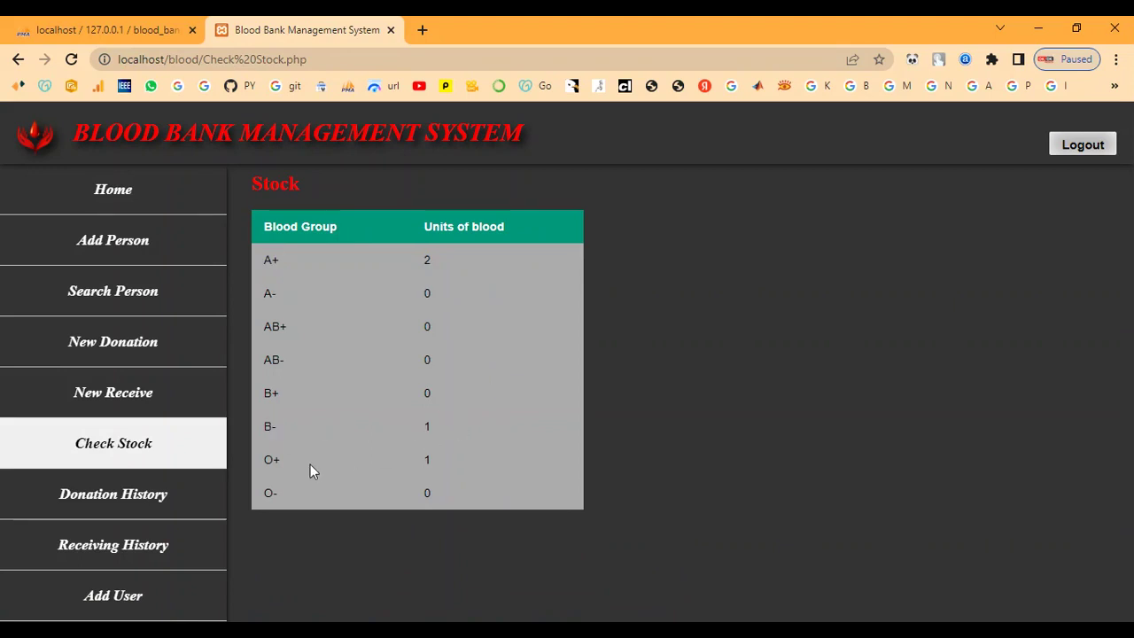
- Filter Donation History to 11/24/2022 for both dates and highlight the third donation
click(132, 494)
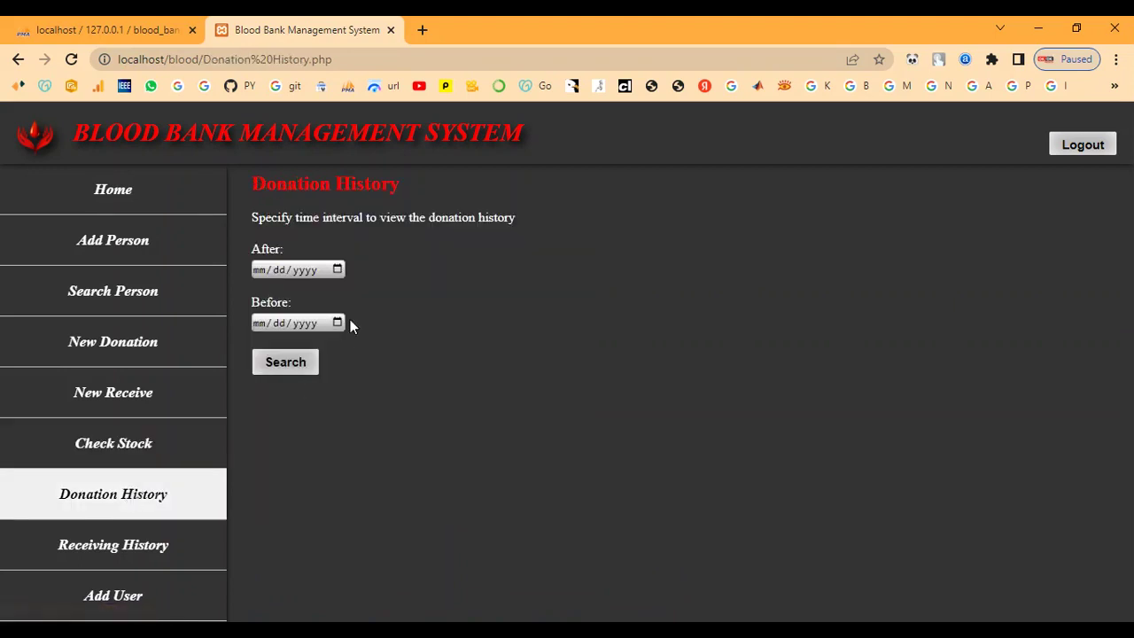
click(337, 269)
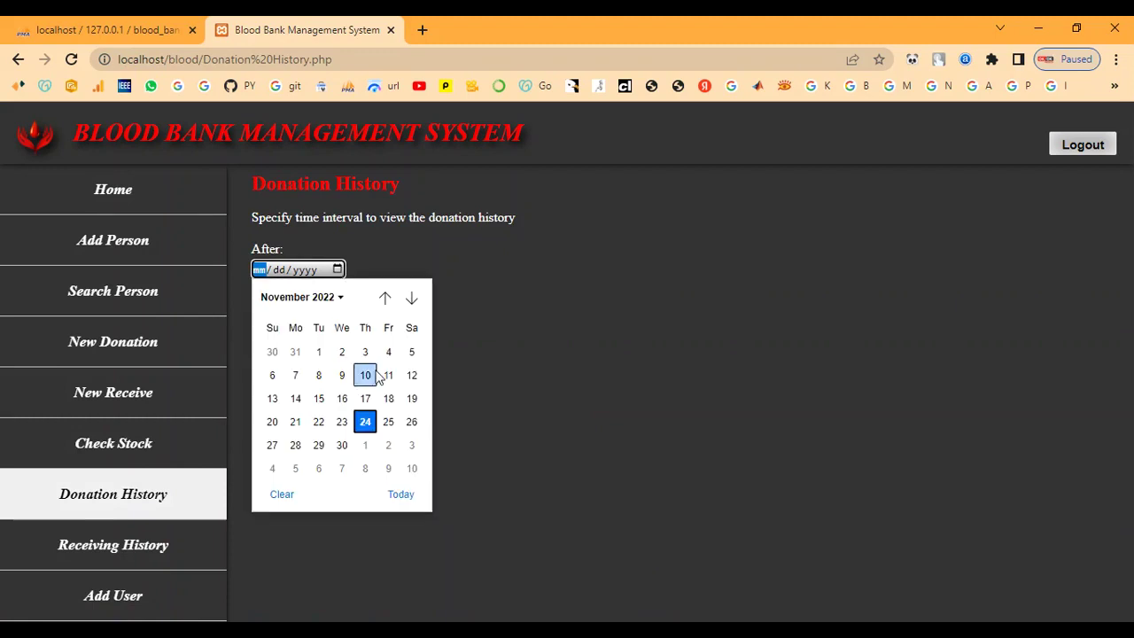
click(400, 493)
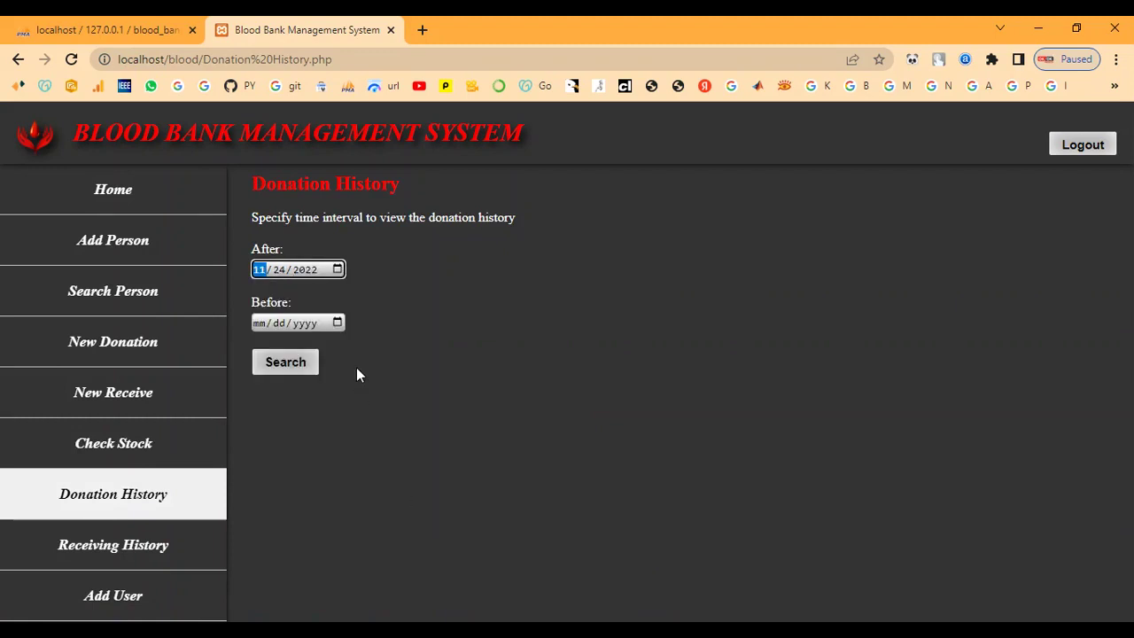
click(337, 323)
click(399, 543)
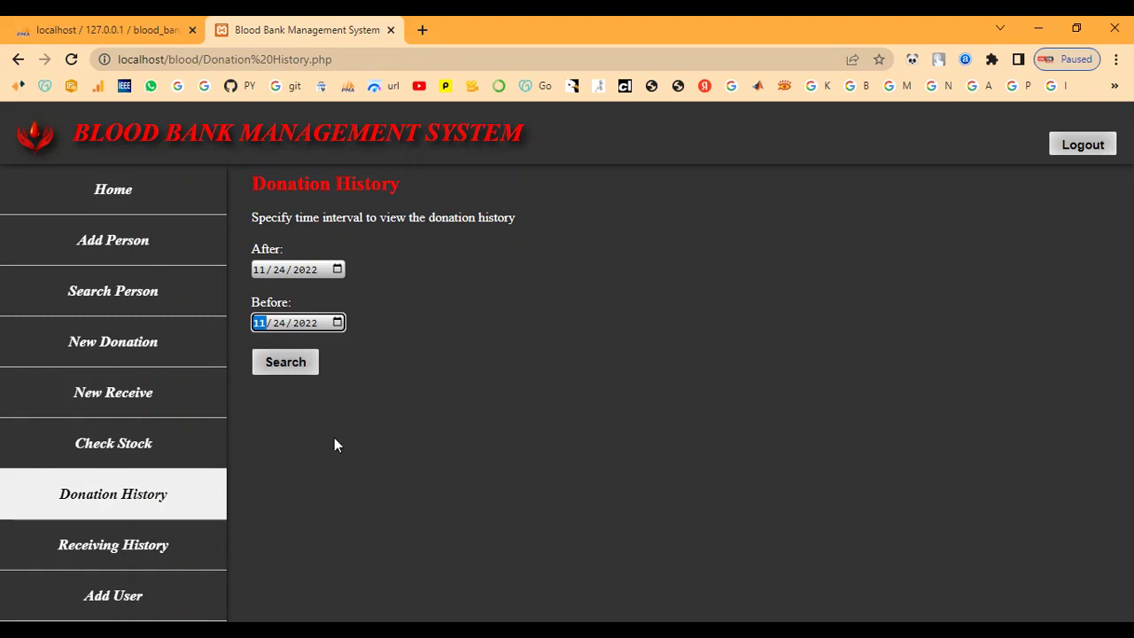
click(289, 367)
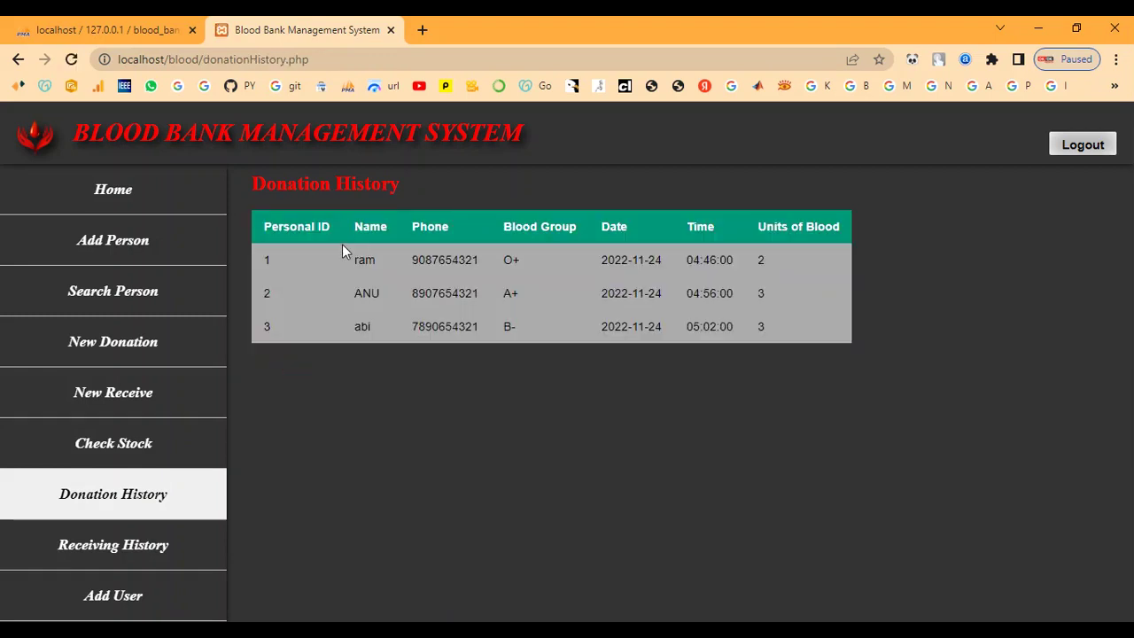
drag(266, 324, 755, 331)
click(761, 390)
click(107, 551)
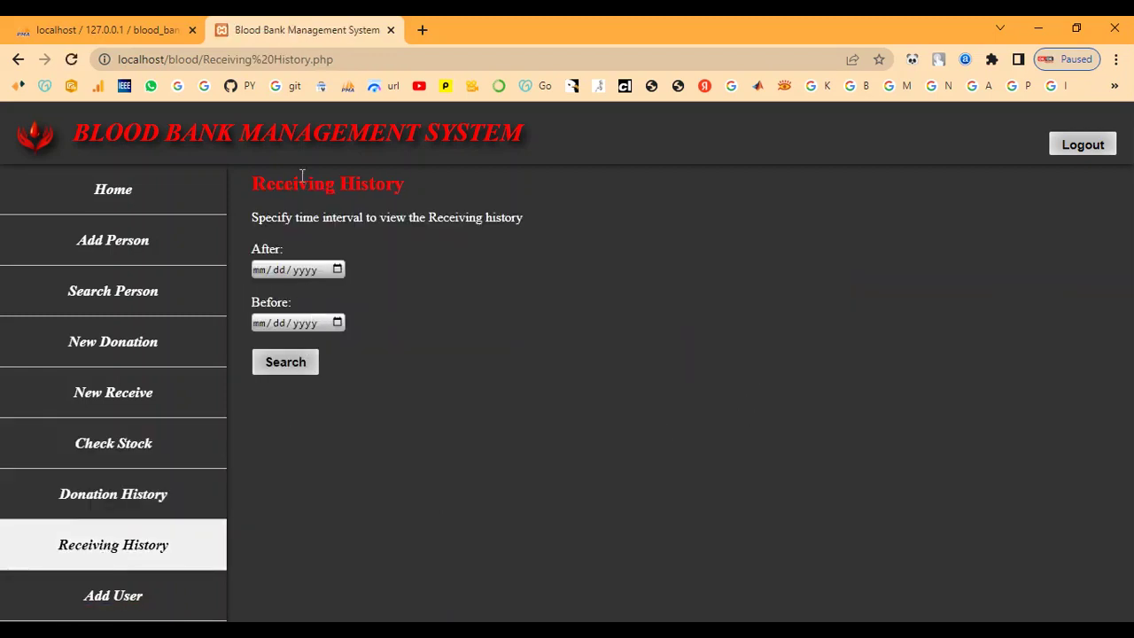
- Set After and Before to 11/24/2022, search, and highlight the third receipt record
drag(264, 177, 411, 177)
click(433, 288)
click(336, 269)
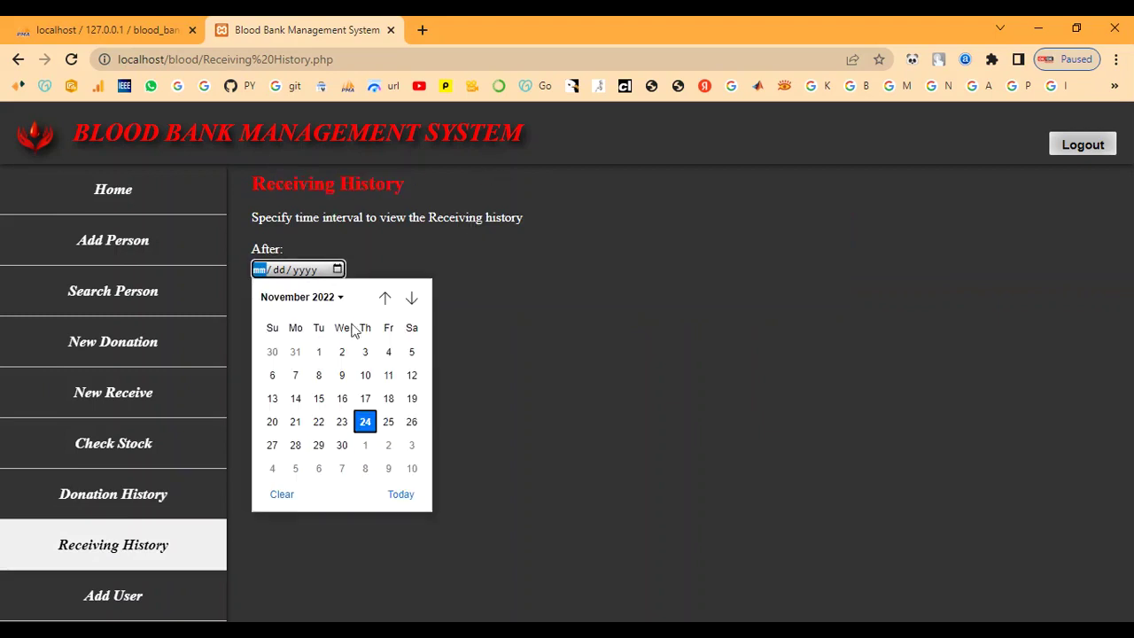
click(401, 493)
click(337, 322)
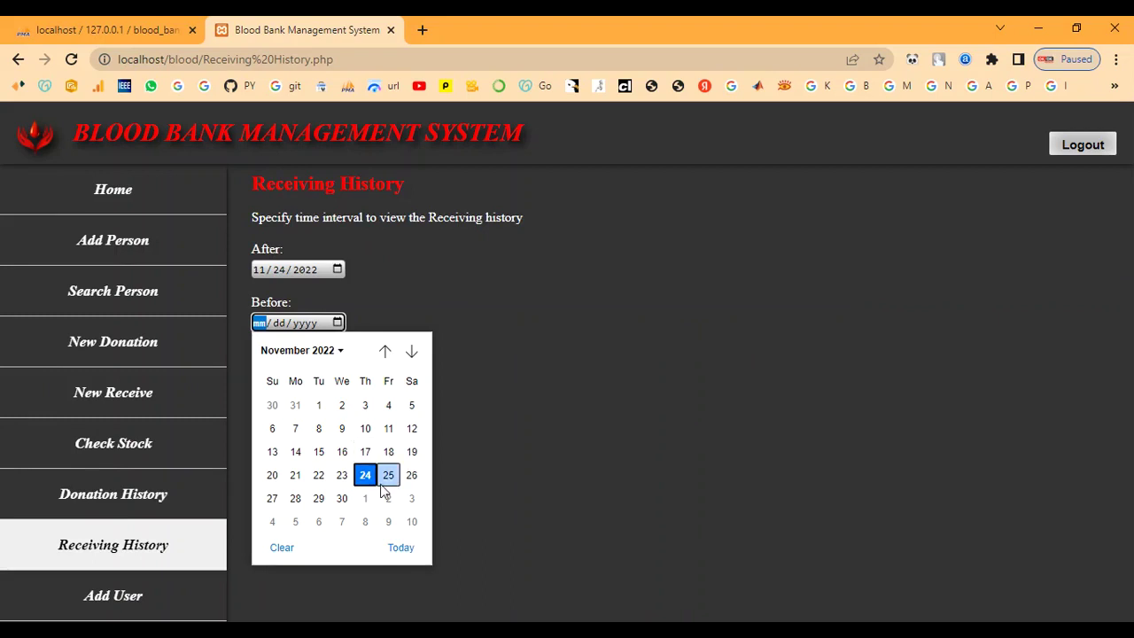
click(401, 546)
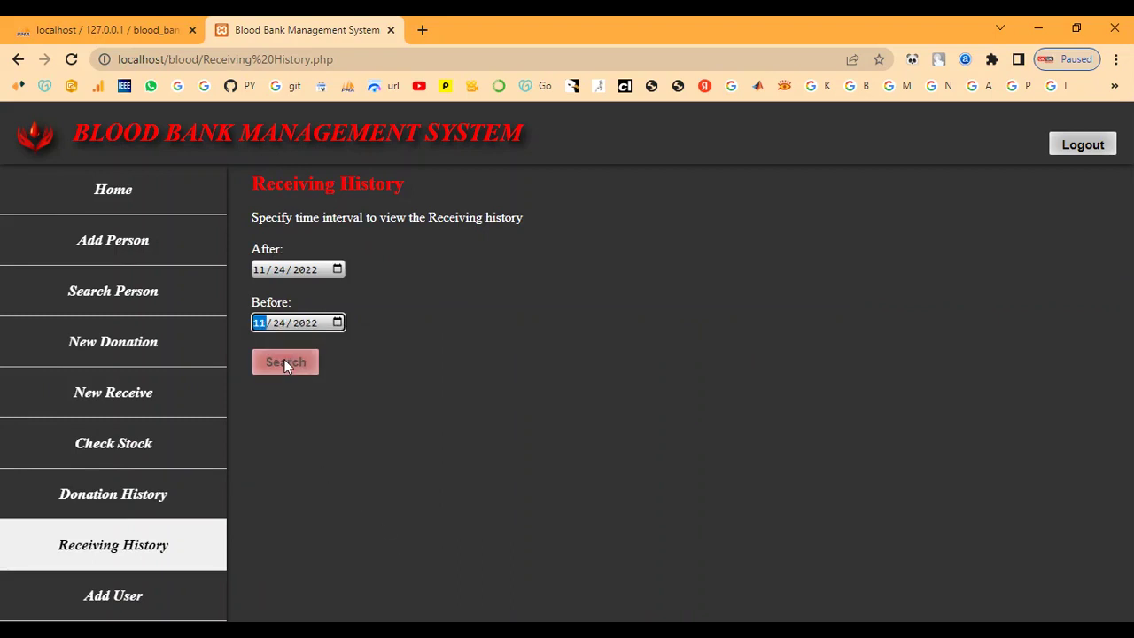
click(285, 362)
drag(274, 324, 921, 328)
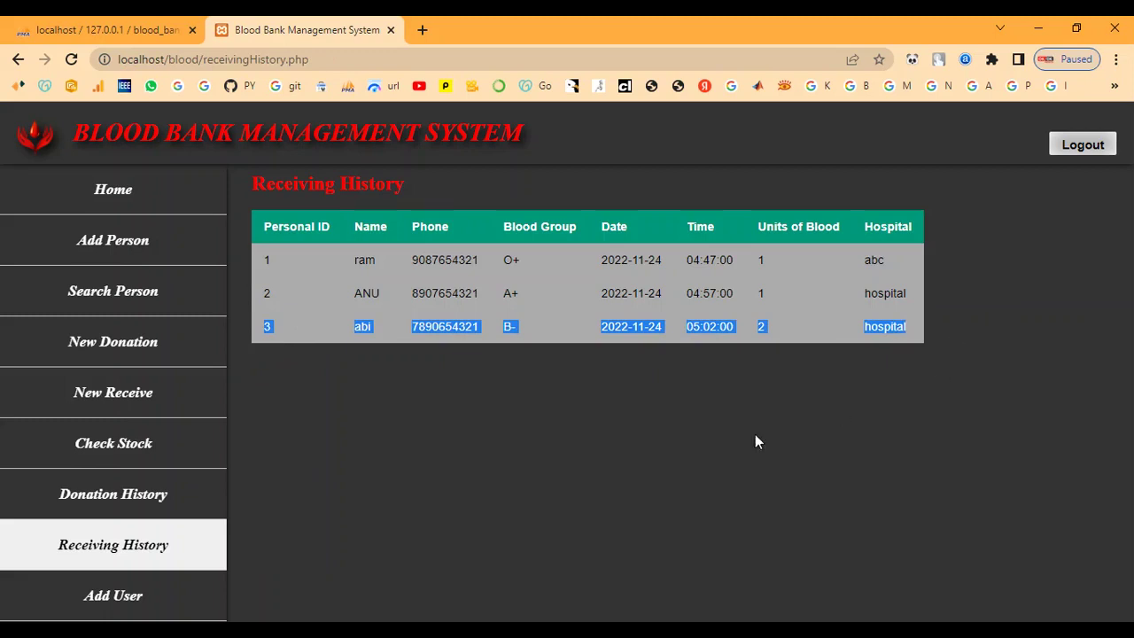
click(461, 482)
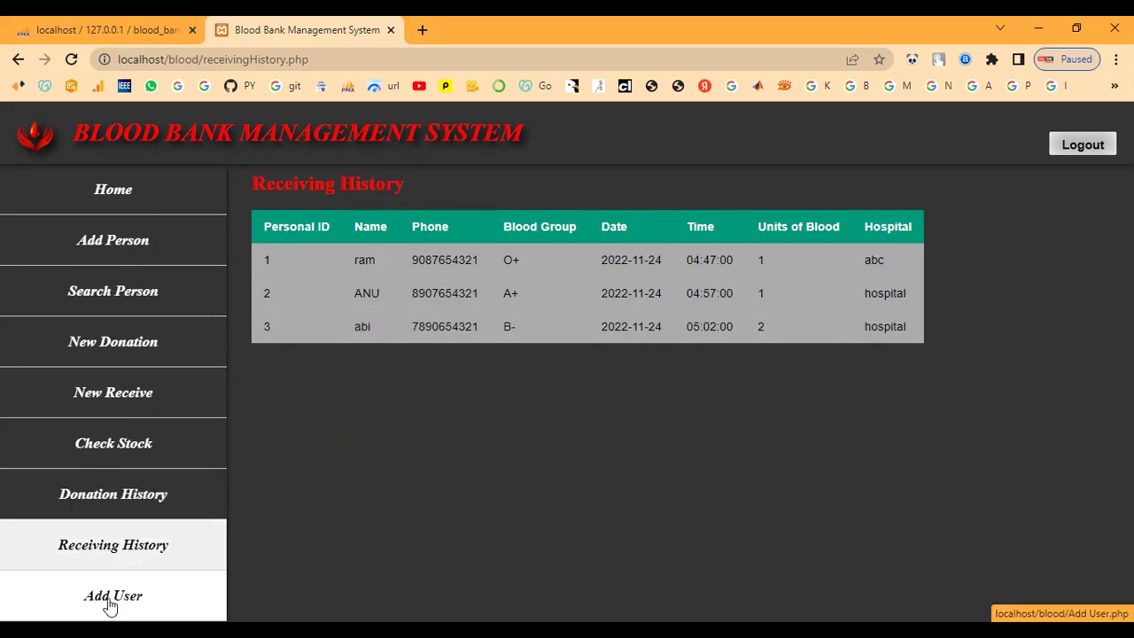
- Look up person 3 by Personal ID and review their Receiving History
click(106, 195)
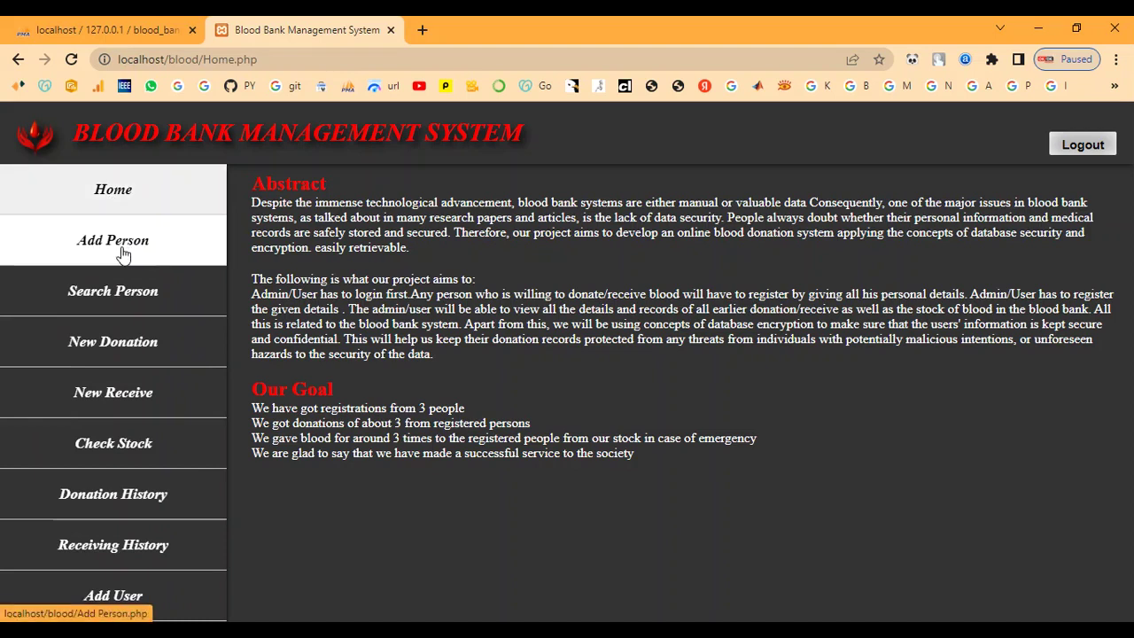
click(131, 303)
click(298, 237)
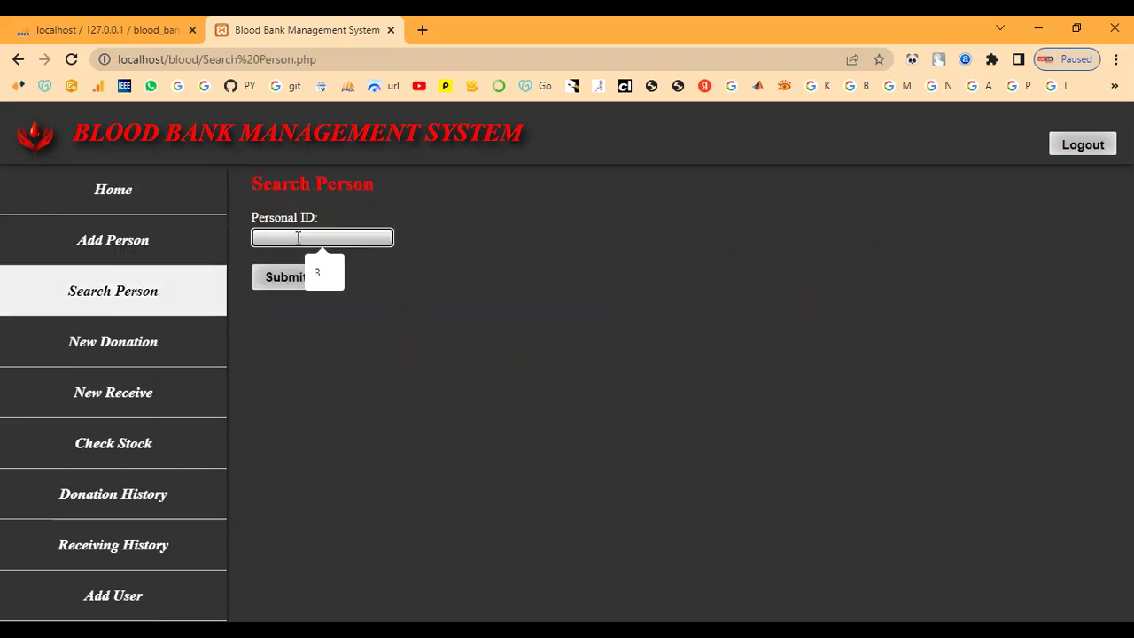
text(3)
click(255, 281)
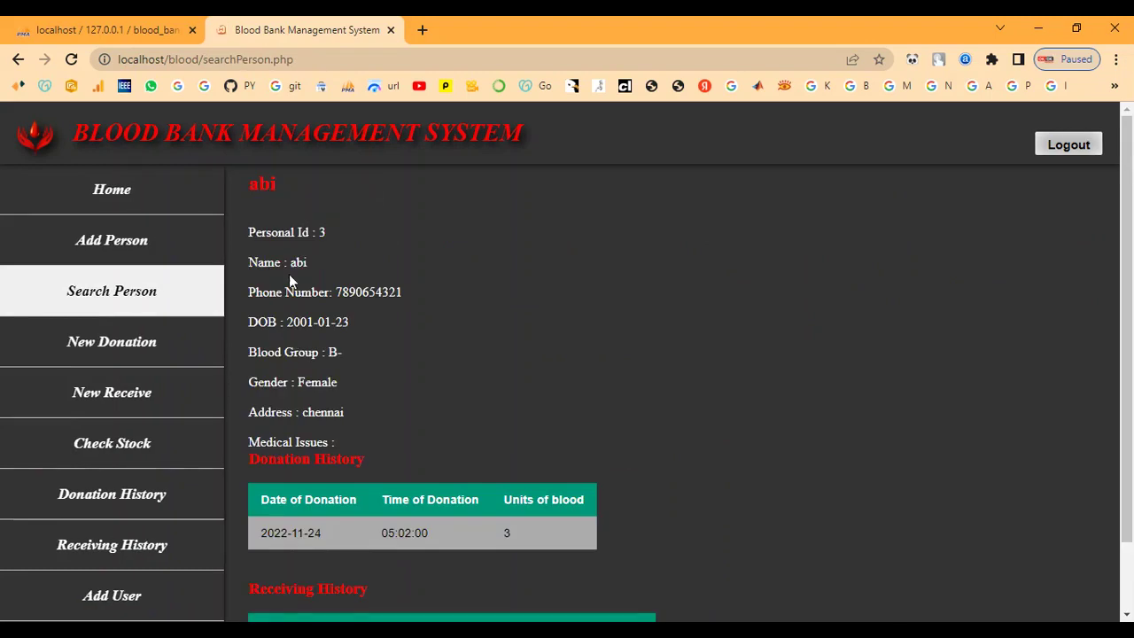
scroll(309, 367, down, 2)
triple_click(271, 514)
click(396, 536)
scroll(478, 451, up, 2)
- Return to the home page and log out of the blood bank system
click(193, 203)
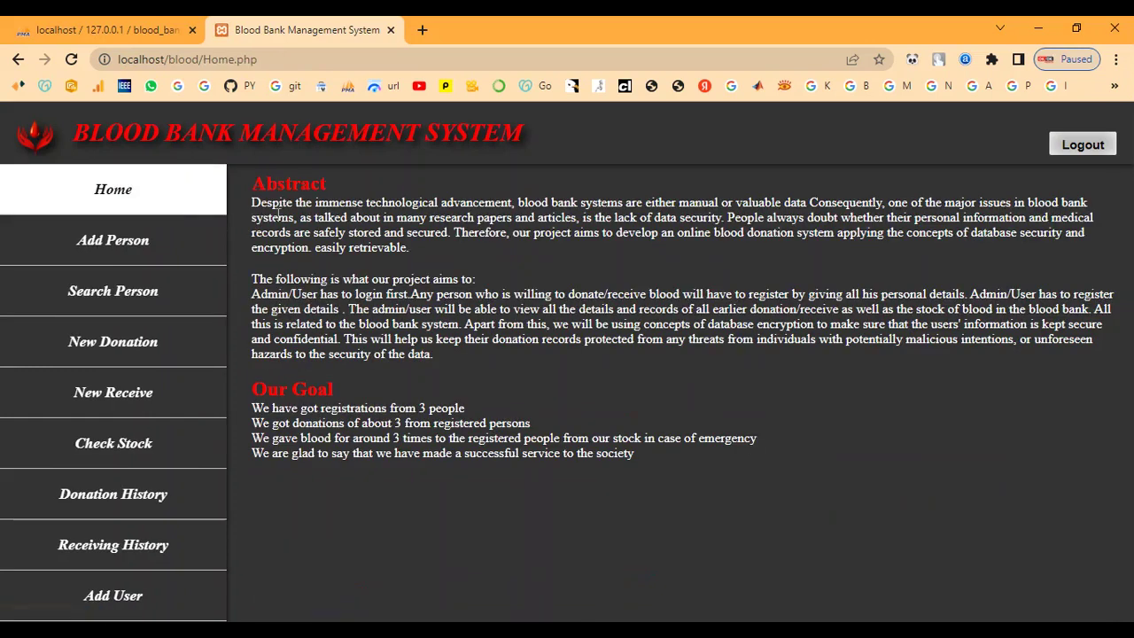
click(1084, 147)
scroll(639, 326, down, 1)
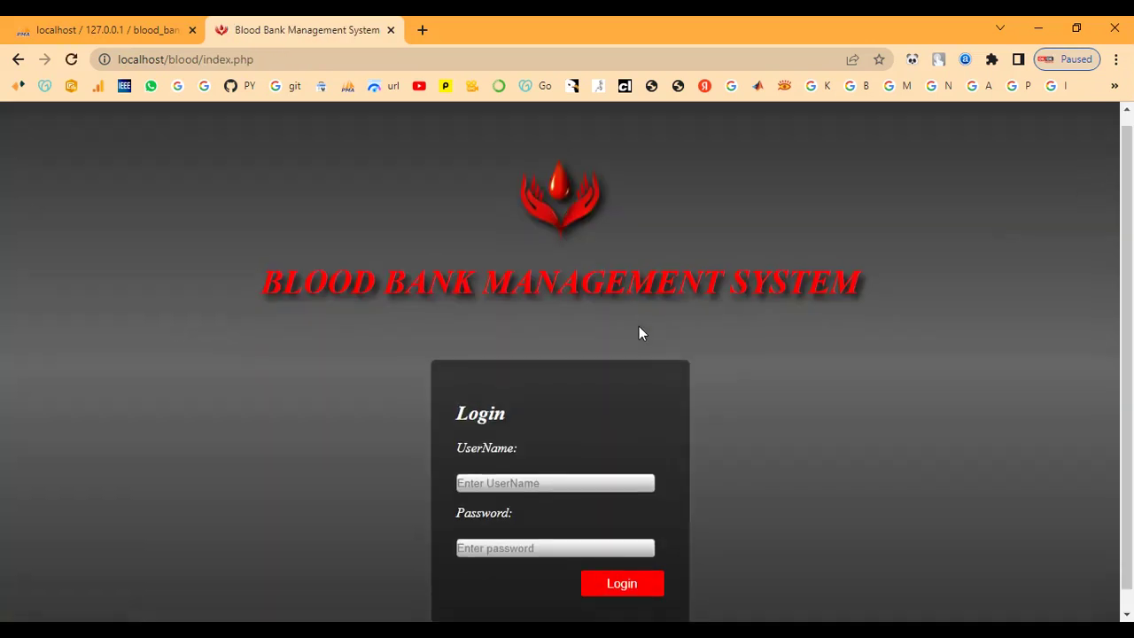